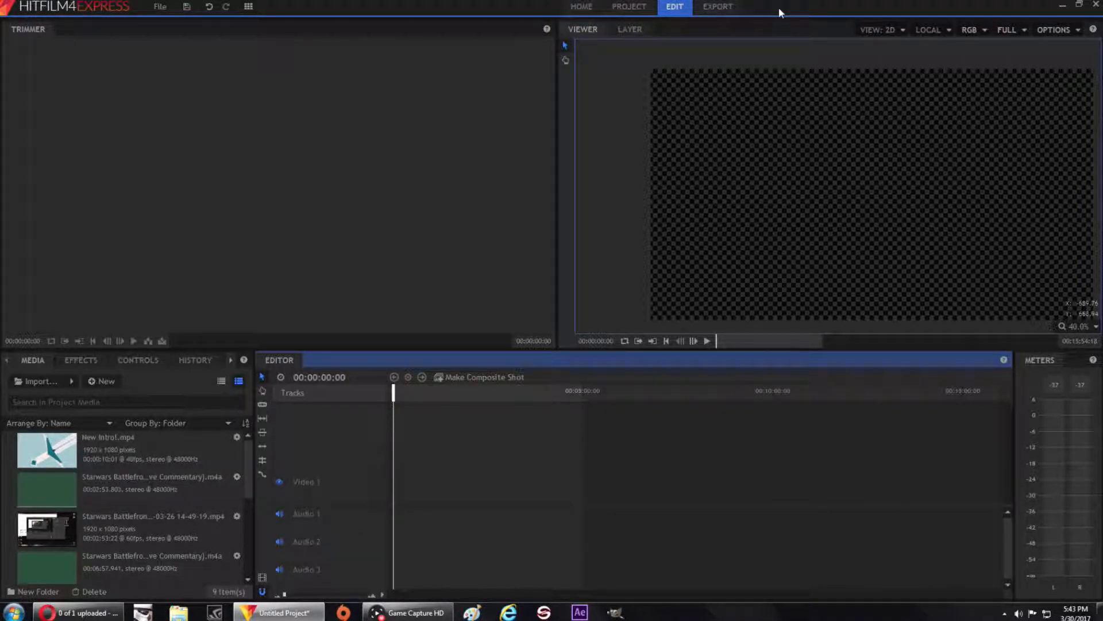
pyautogui.click(13, 612)
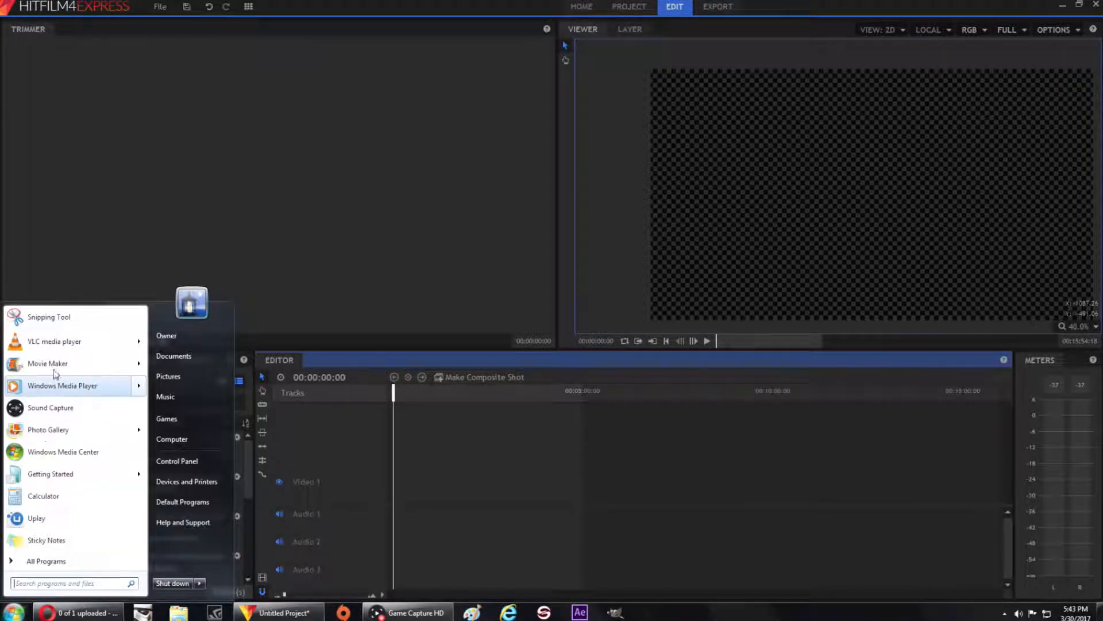
pyautogui.click(434, 264)
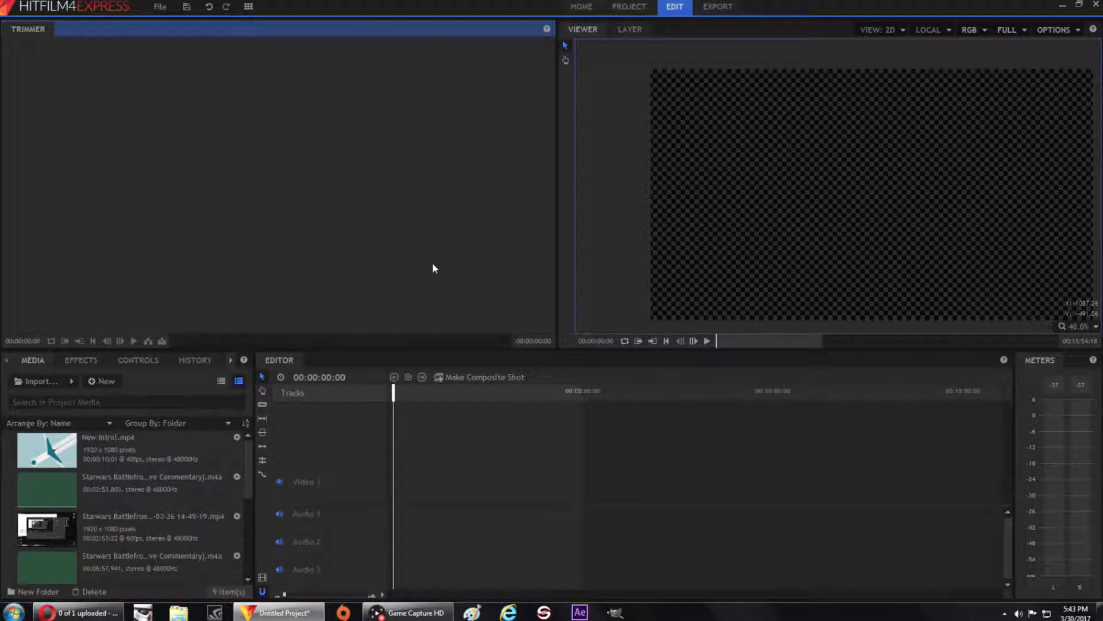
pyautogui.click(82, 366)
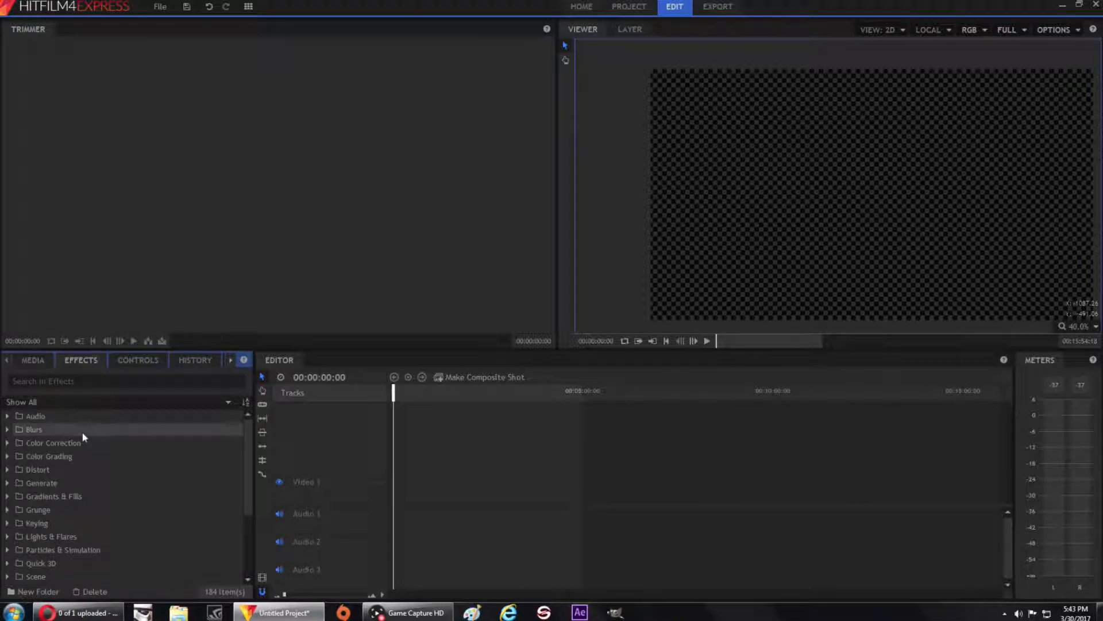
pyautogui.click(30, 361)
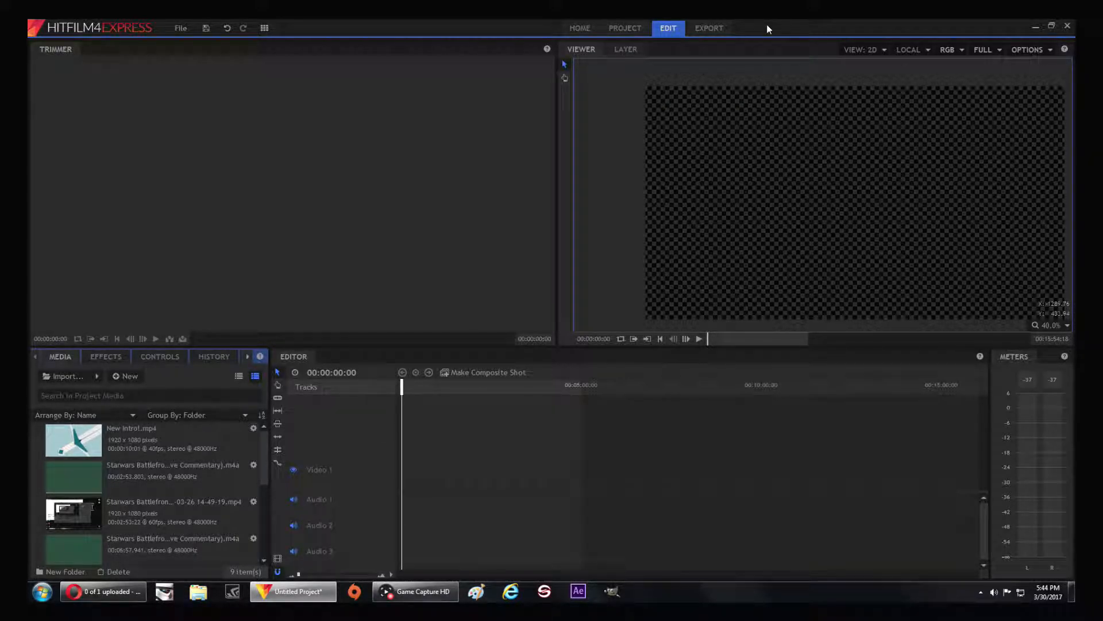
# Switch to Game Capture HD to view its capture window, minimize it, and return to the HitFilm project
pyautogui.moveTo(443, 592)
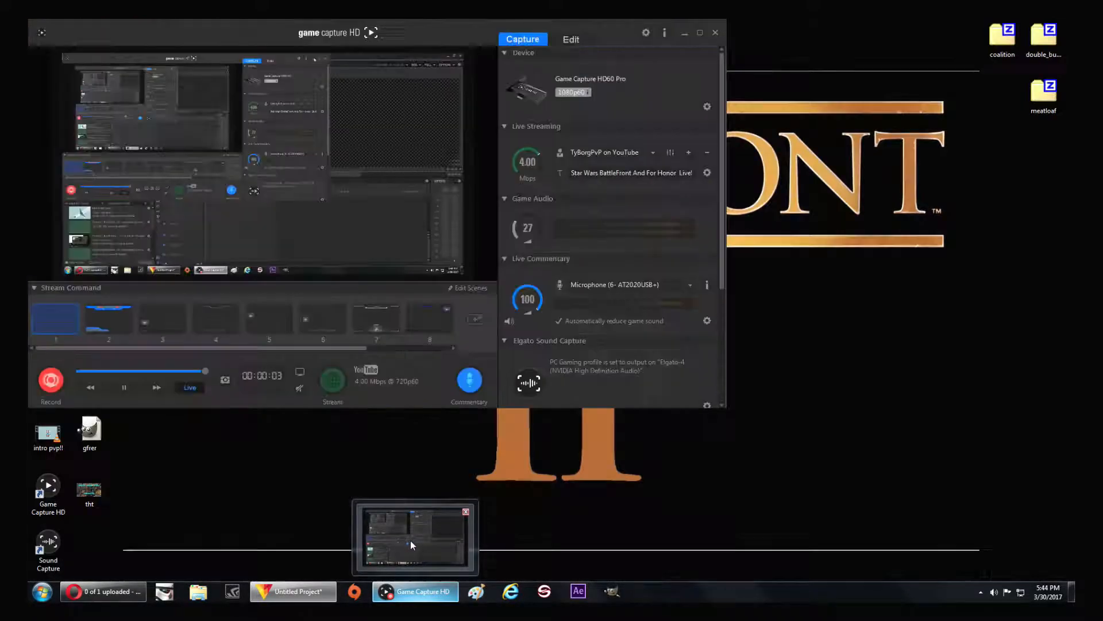
pyautogui.click(410, 540)
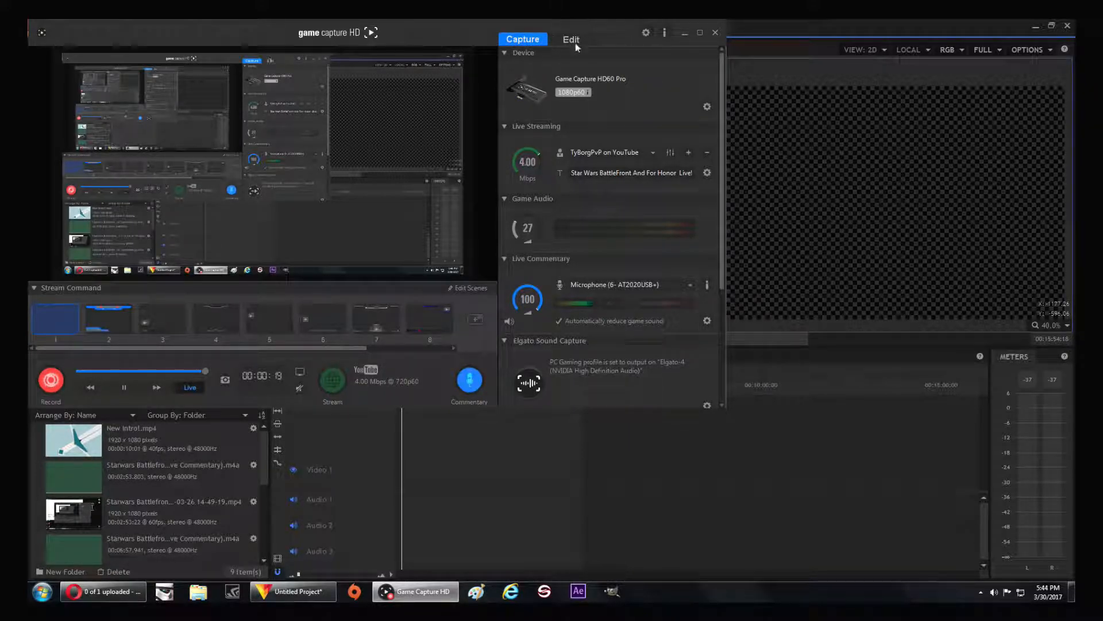
pyautogui.click(685, 34)
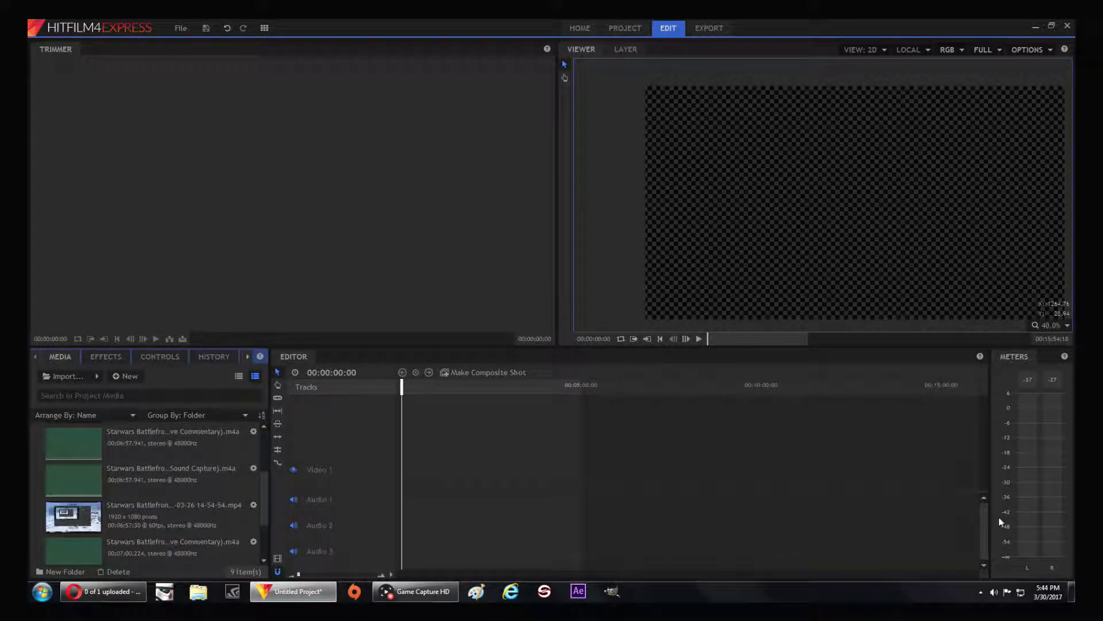
pyautogui.click(1071, 592)
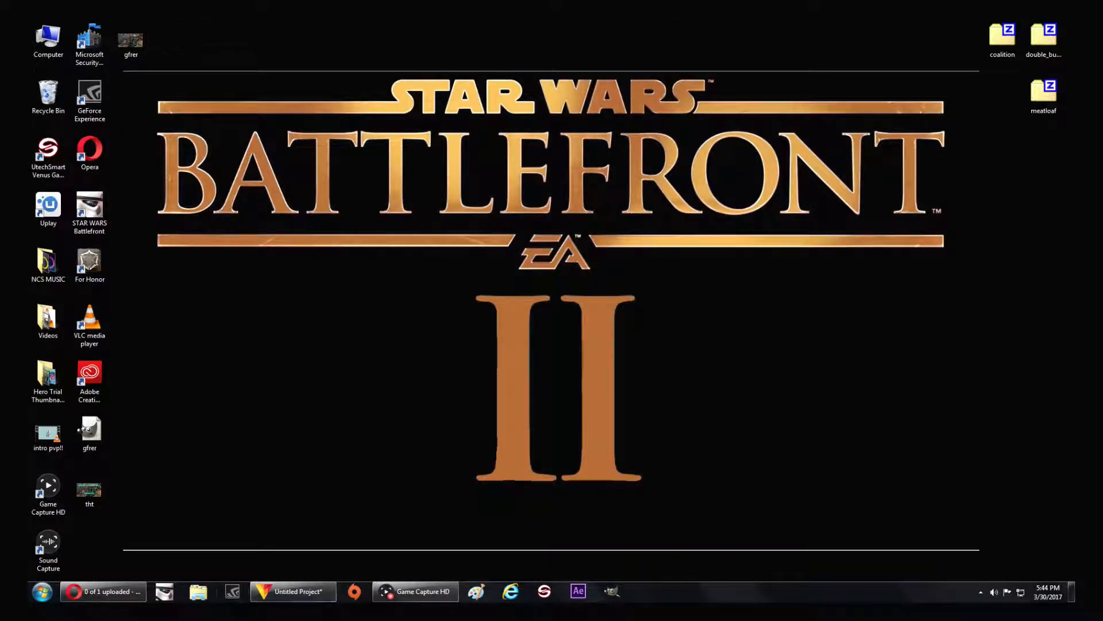
pyautogui.click(296, 592)
# Browse the Elgato VidsStreams folder on Storage Volume (D:) from the media import, closing it without choosing a file
pyautogui.click(63, 376)
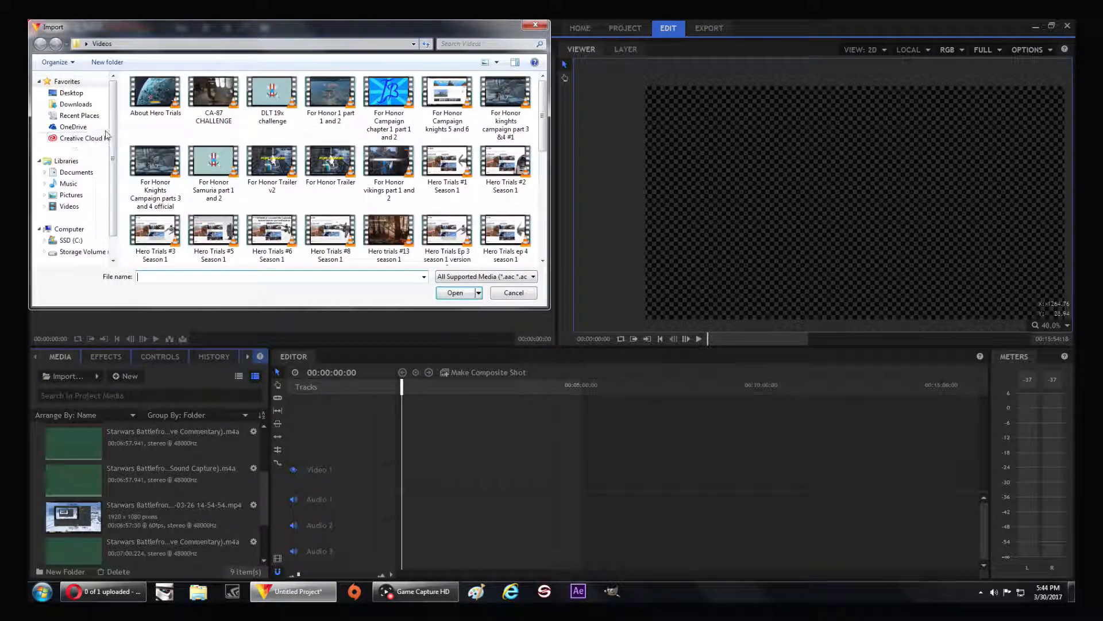
pyautogui.click(80, 251)
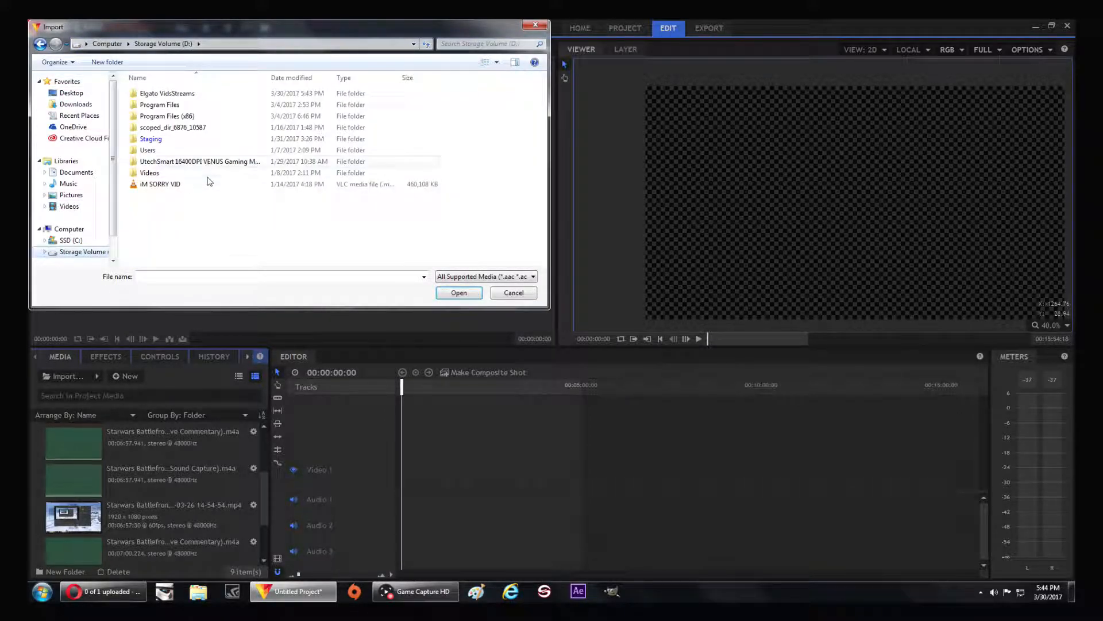
pyautogui.doubleClick(224, 97)
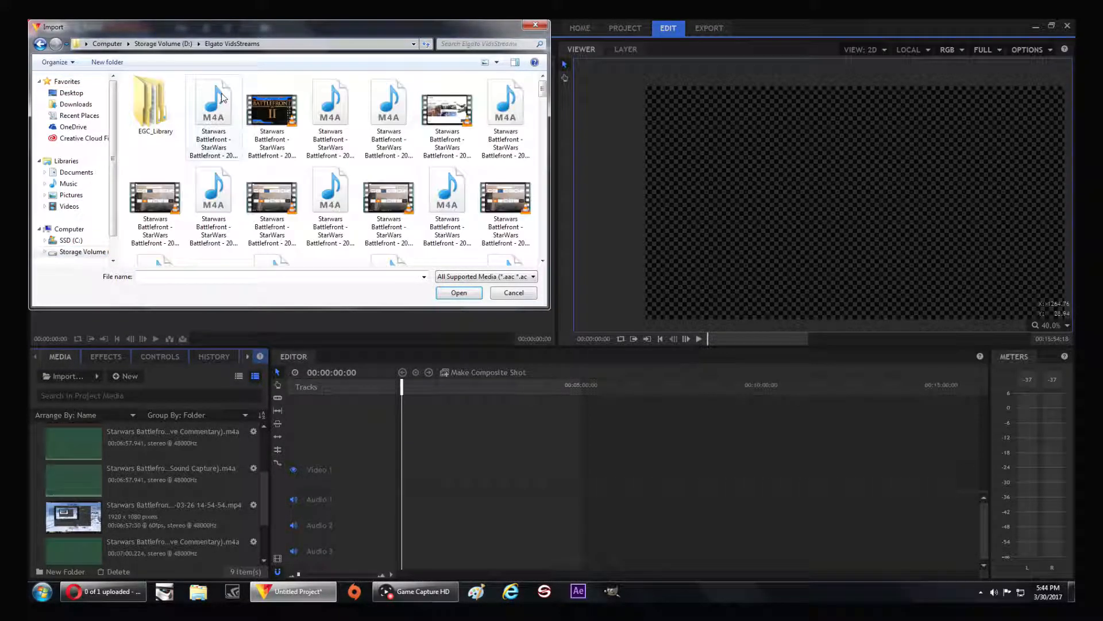
pyautogui.scroll(-3, 543, 229)
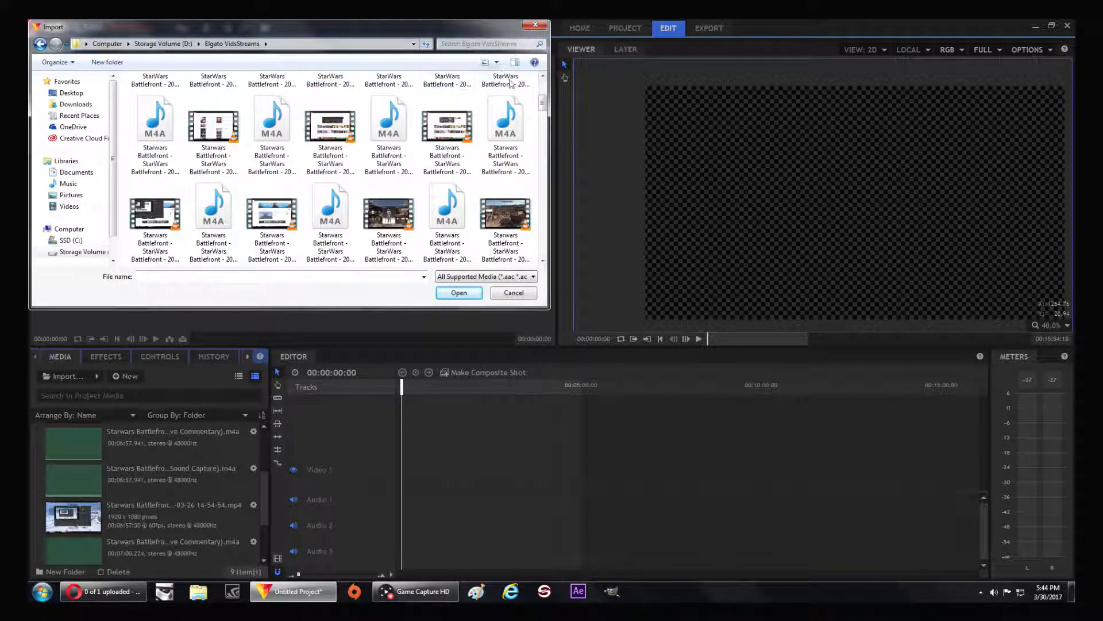
pyautogui.moveTo(542, 109); pyautogui.dragTo(539, 264)
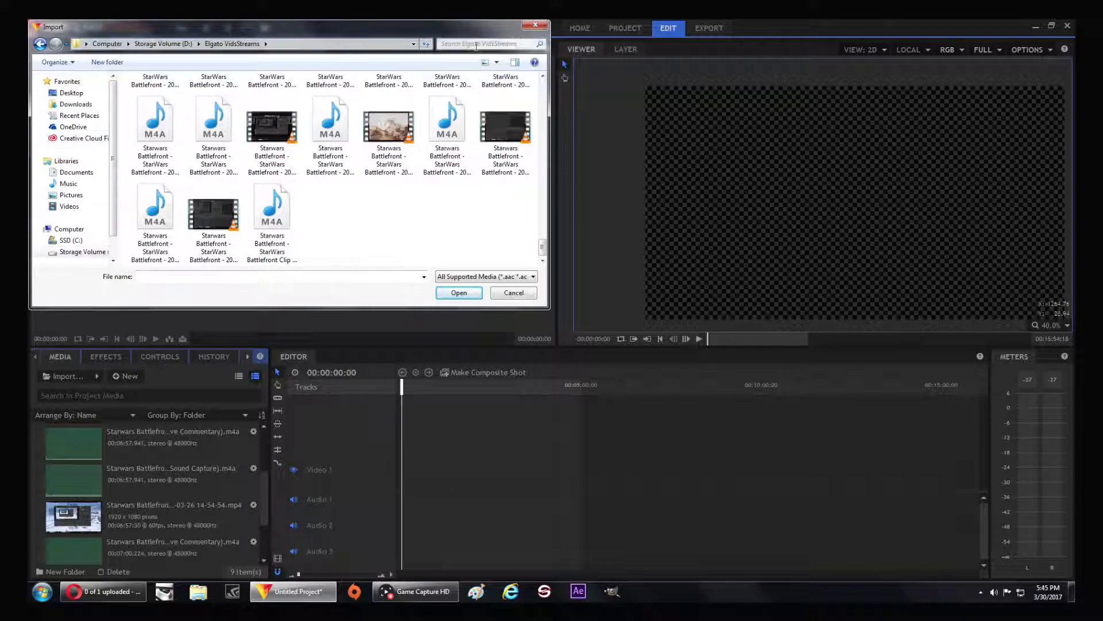
pyautogui.click(536, 25)
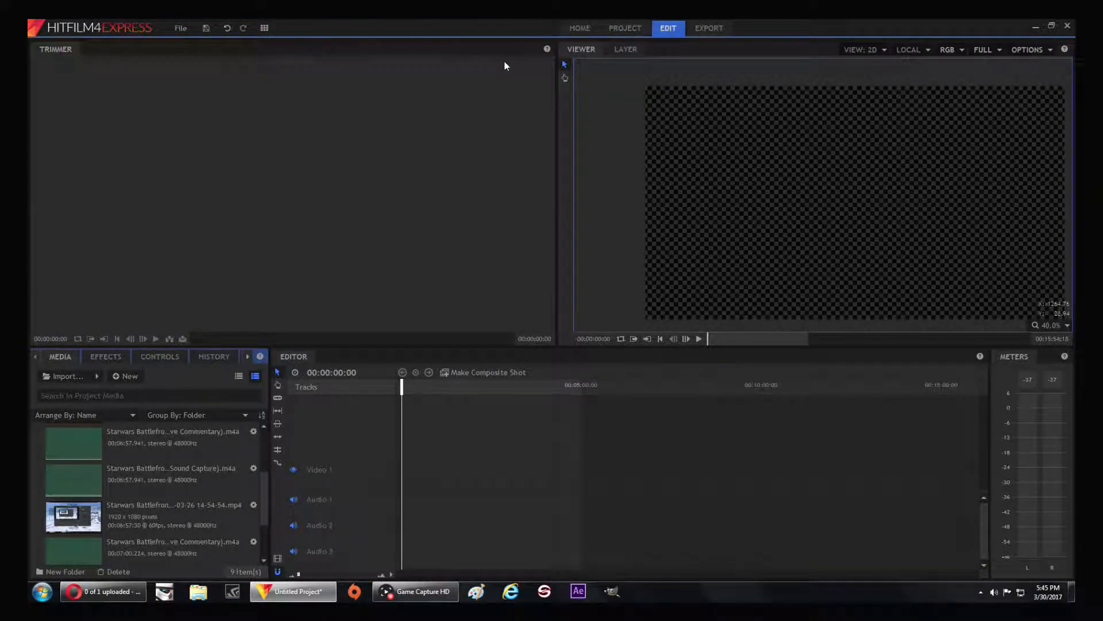
# Place the 14-49-19 Star Wars Battlefront video on Video 1 and its live commentary audio on Audio 2, with their starts aligned
pyautogui.scroll(4, 161, 469)
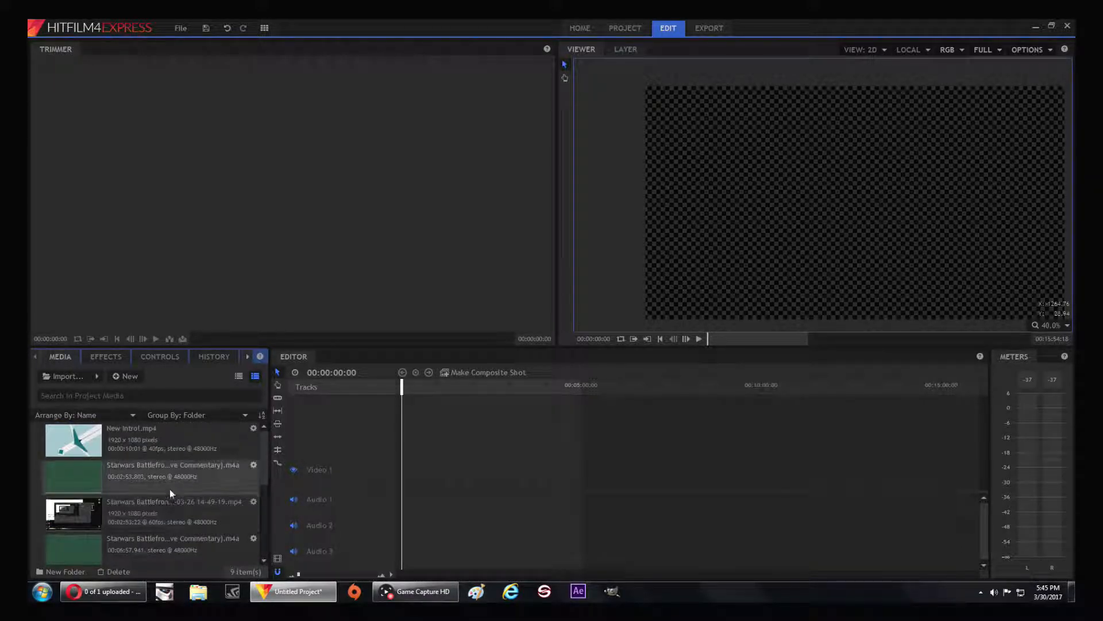
pyautogui.scroll(-3, 173, 499)
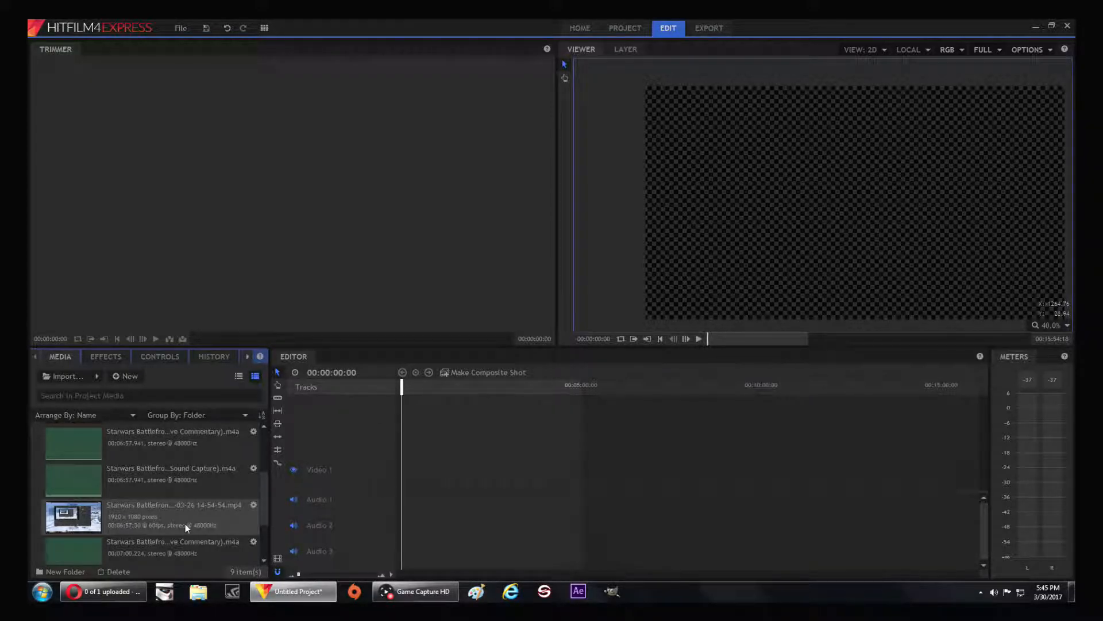
pyautogui.scroll(3, 185, 523)
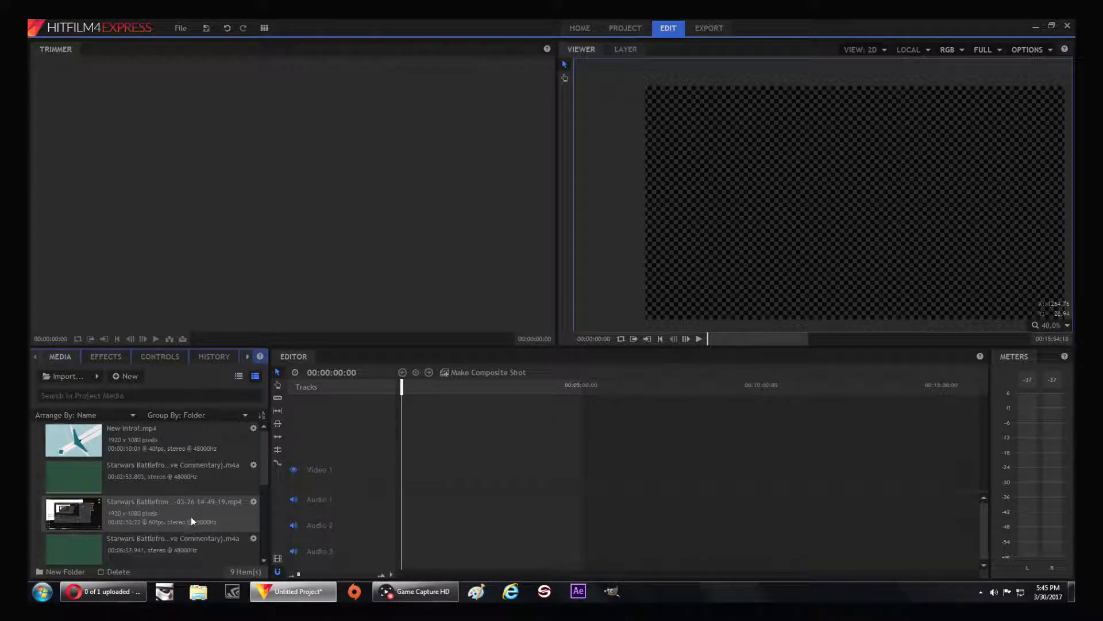
pyautogui.moveTo(149, 523); pyautogui.dragTo(412, 483)
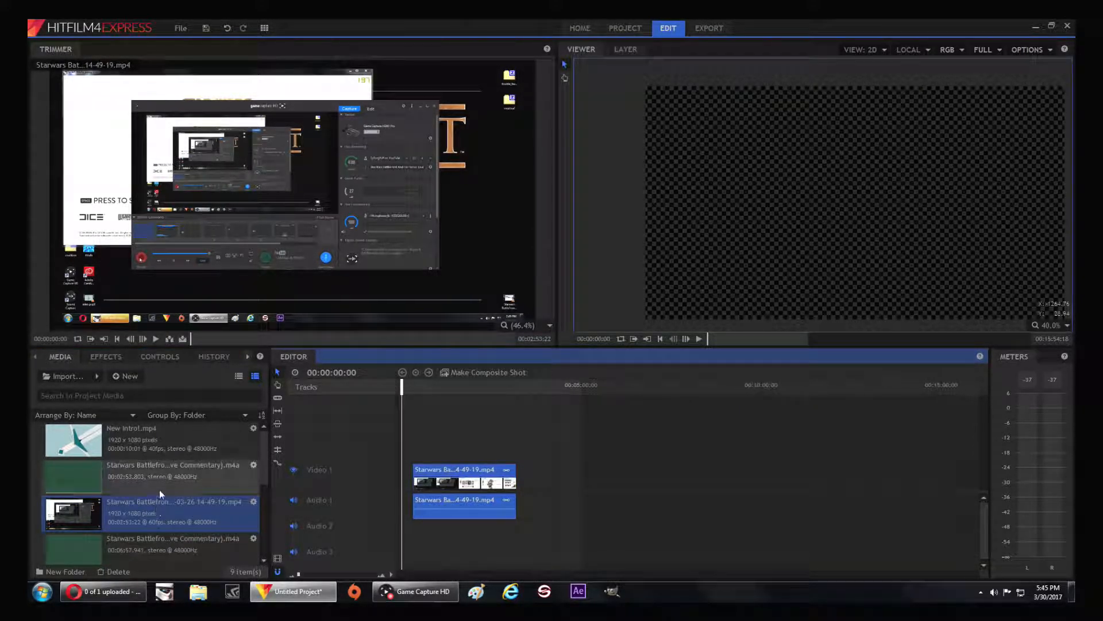
pyautogui.moveTo(157, 467); pyautogui.dragTo(416, 534)
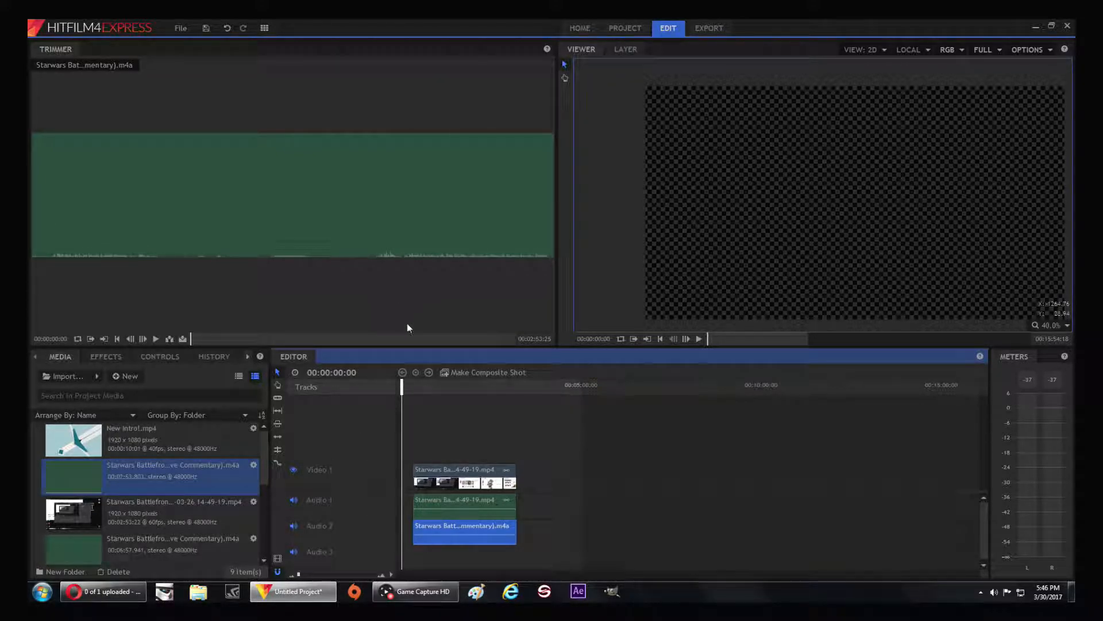
# Play the timeline from the clip's start and at several points further on to examine where the usable footage begins
pyautogui.moveTo(403, 385); pyautogui.dragTo(414, 385)
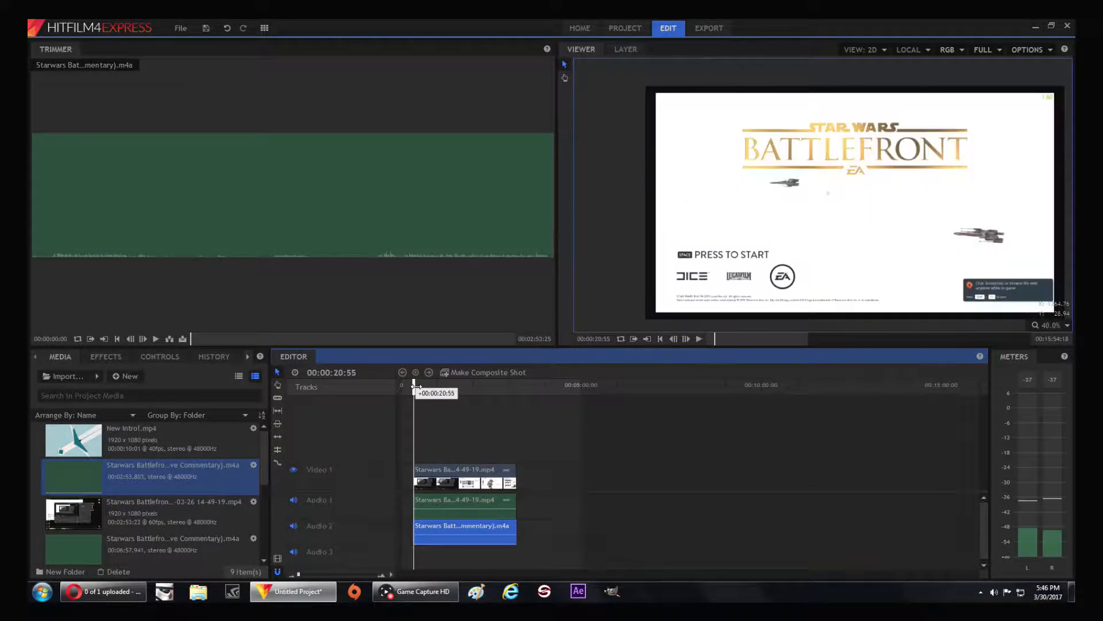
pyautogui.click(702, 340)
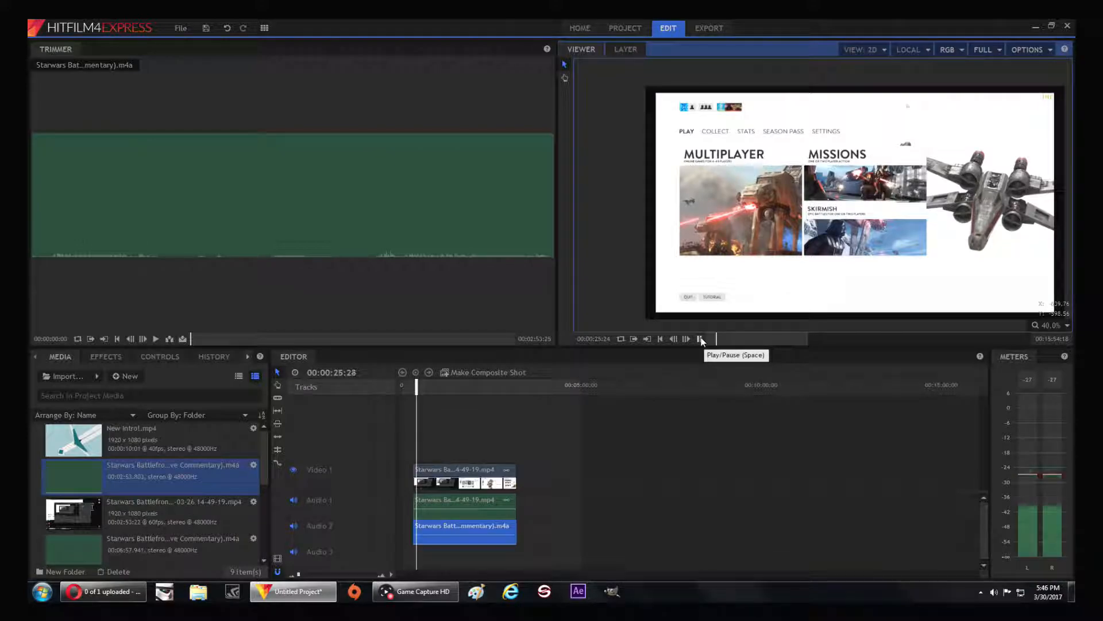
pyautogui.click(701, 339)
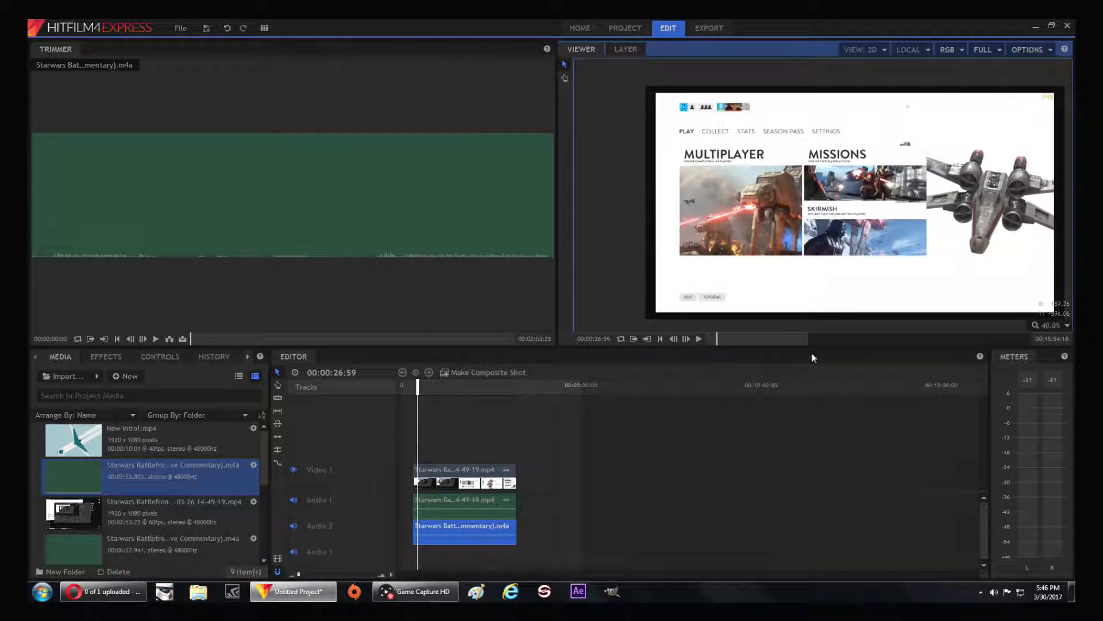
pyautogui.click(700, 340)
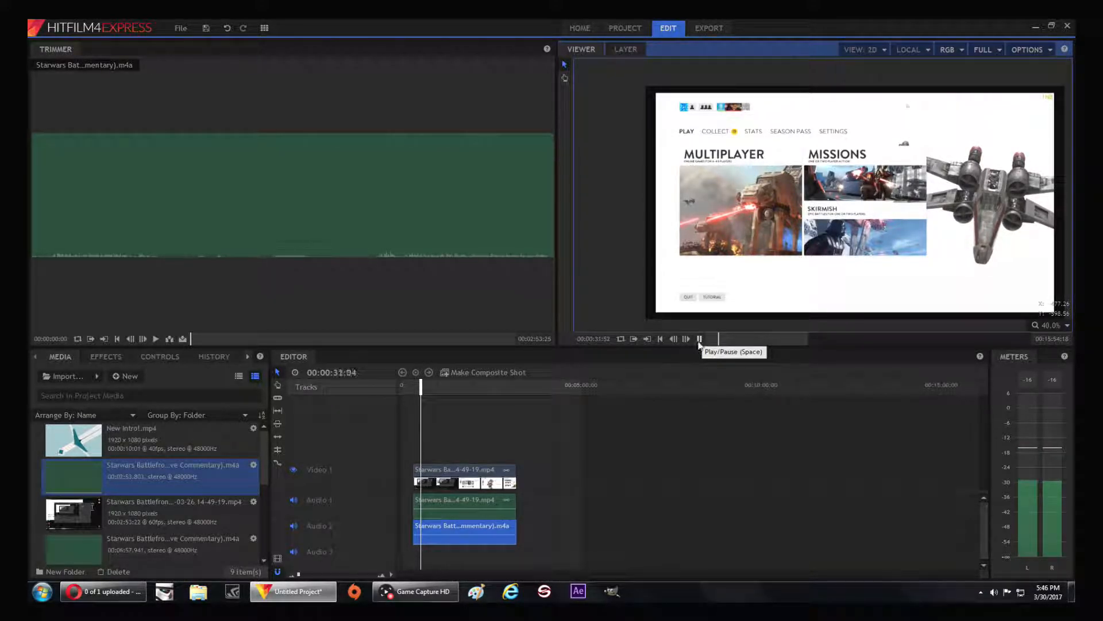
pyautogui.moveTo(422, 383)
pyautogui.mouseDown()
pyautogui.moveTo(491, 385)
pyautogui.moveTo(440, 385)
pyautogui.mouseUp()
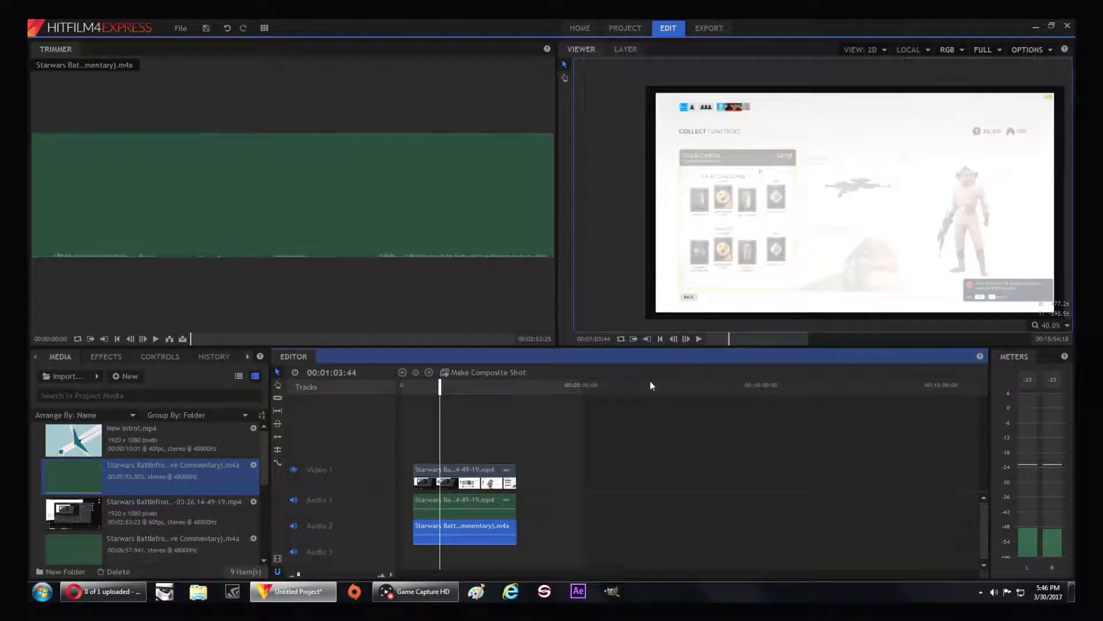
pyautogui.click(700, 338)
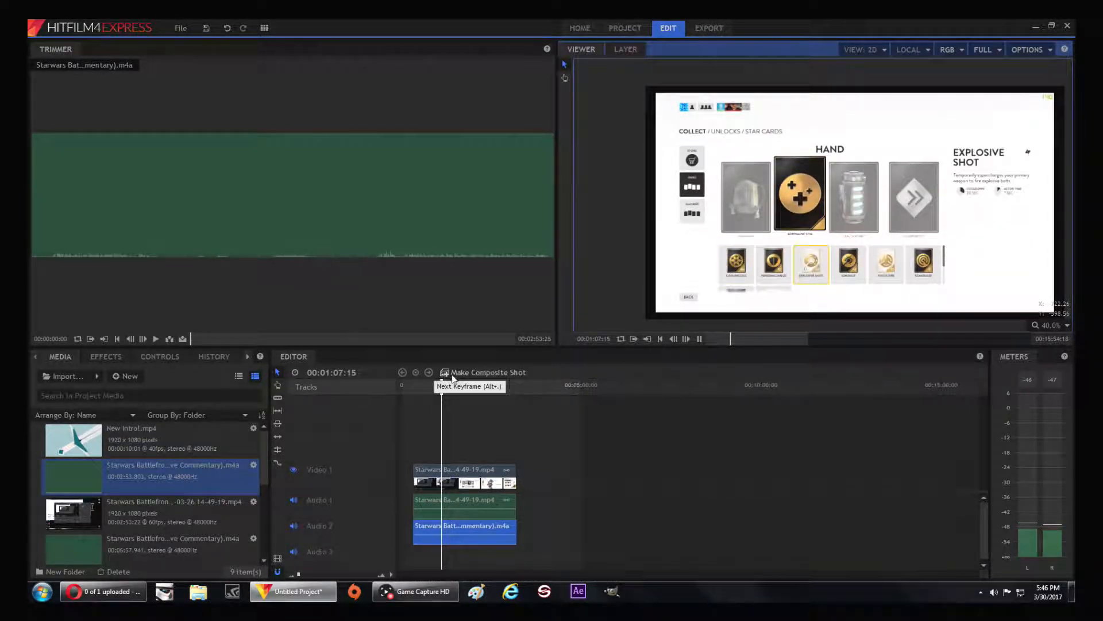
pyautogui.click(448, 385)
pyautogui.moveTo(447, 384); pyautogui.dragTo(483, 384)
pyautogui.click(698, 339)
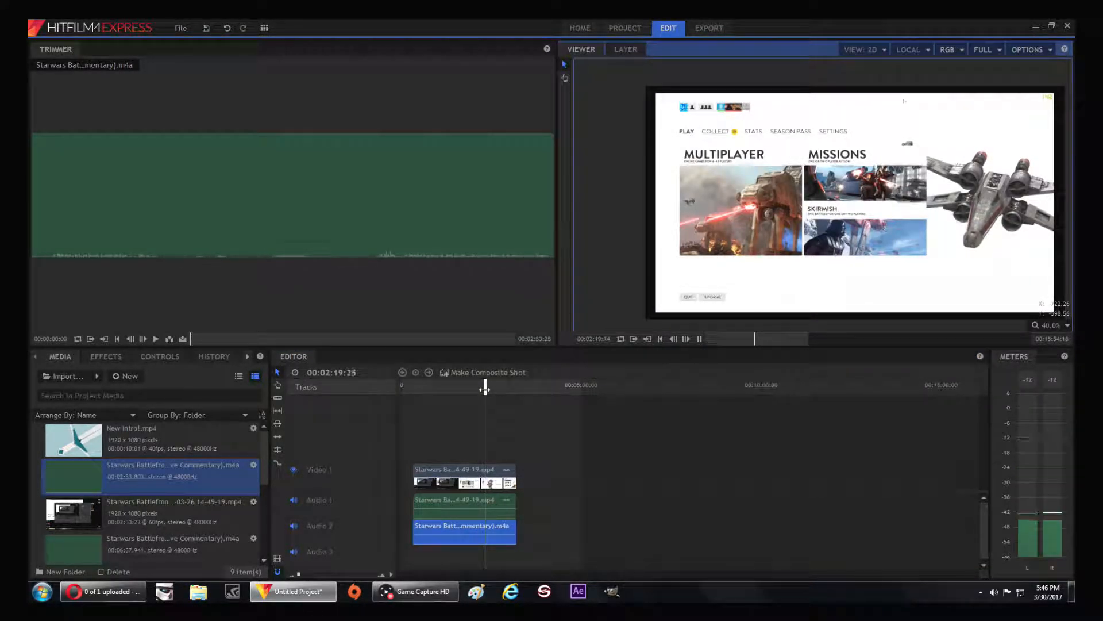
pyautogui.click(700, 340)
pyautogui.click(700, 340)
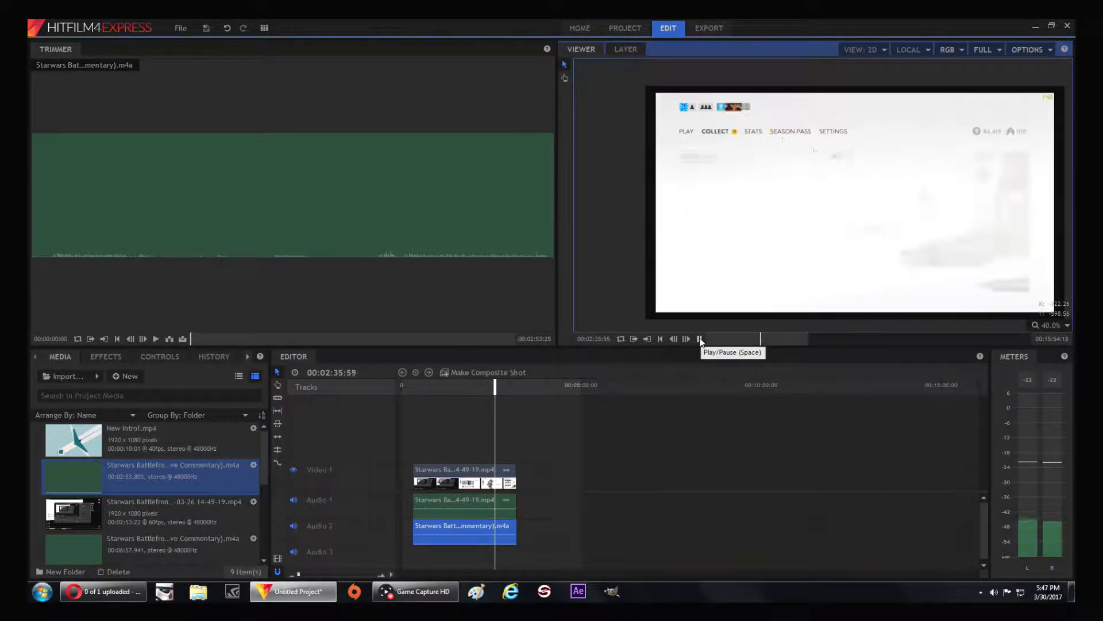
pyautogui.click(700, 339)
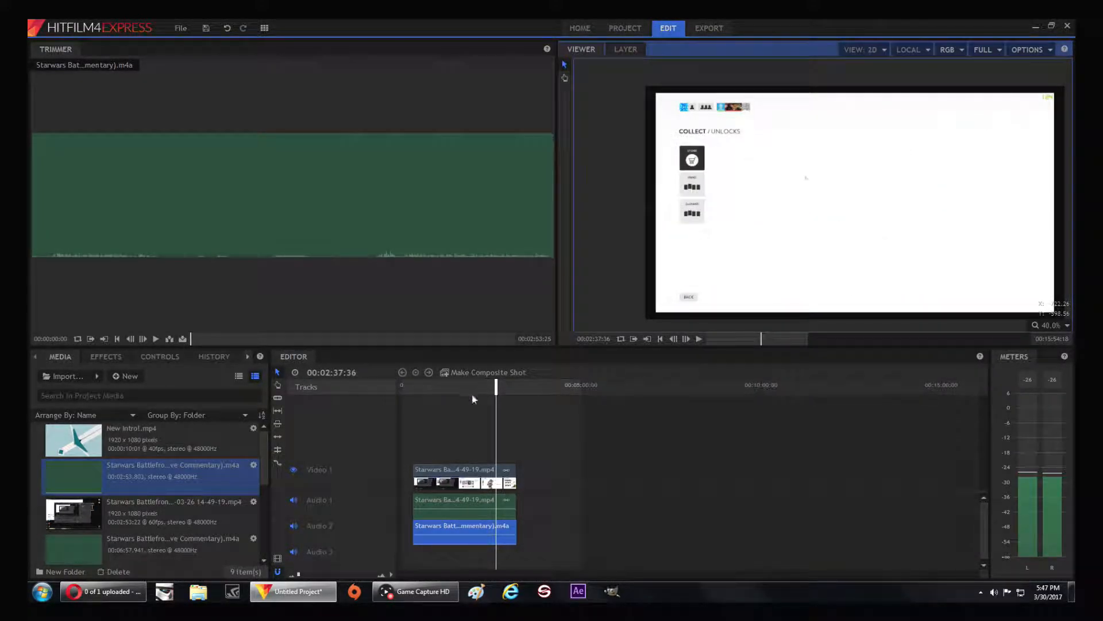
# Replay the section from about 00:02:17 and park the playhead at 00:02:23:50 as the cut point
pyautogui.moveTo(493, 386); pyautogui.dragTo(482, 386)
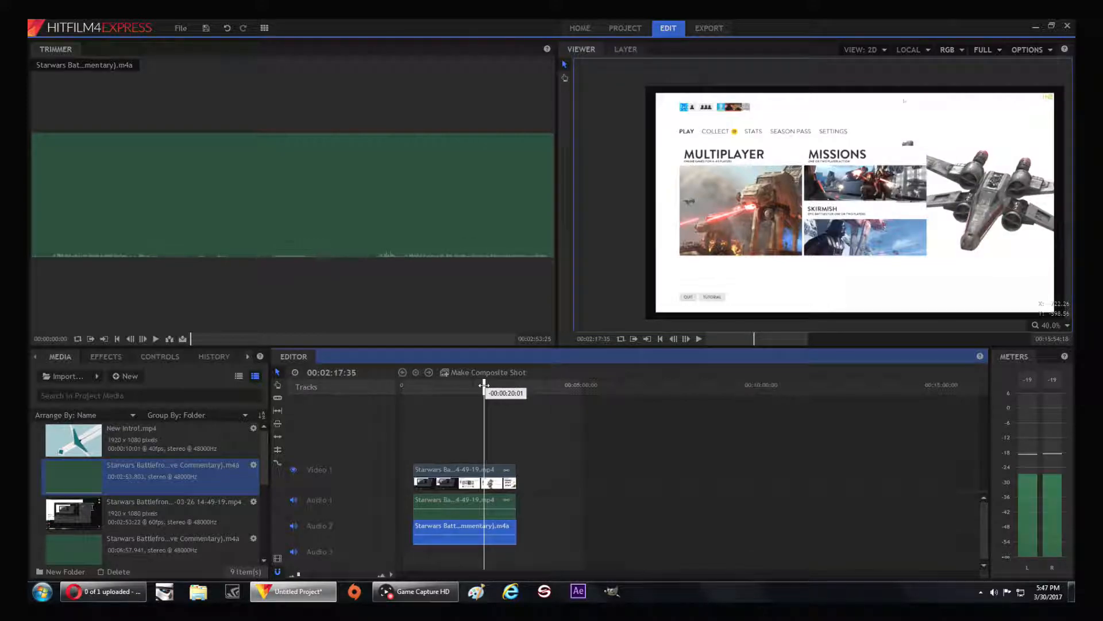
pyautogui.click(699, 339)
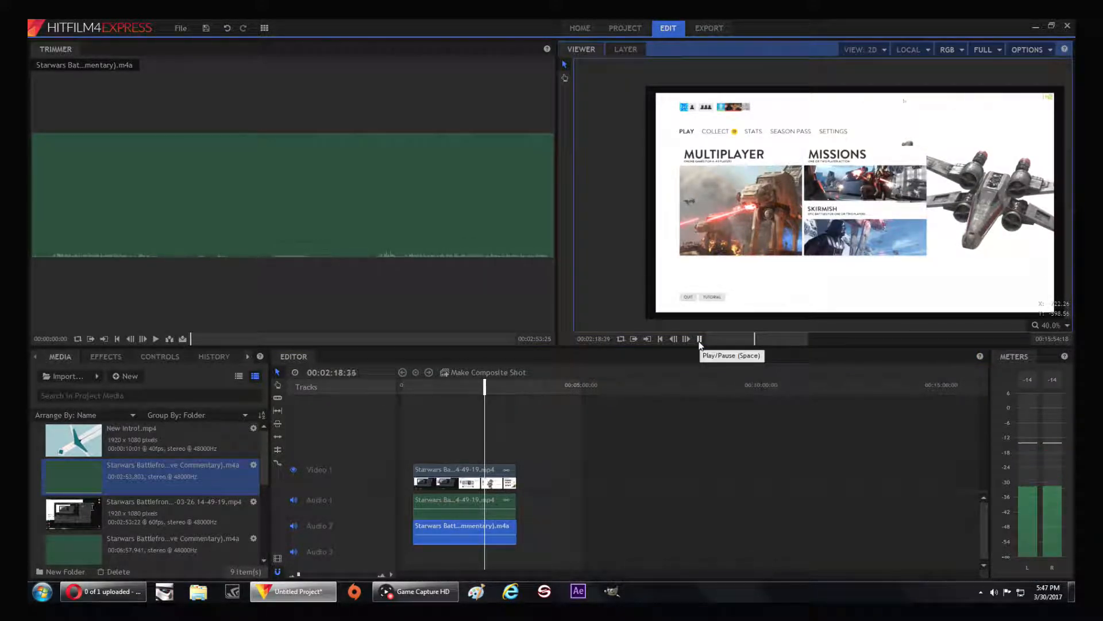
pyautogui.click(700, 339)
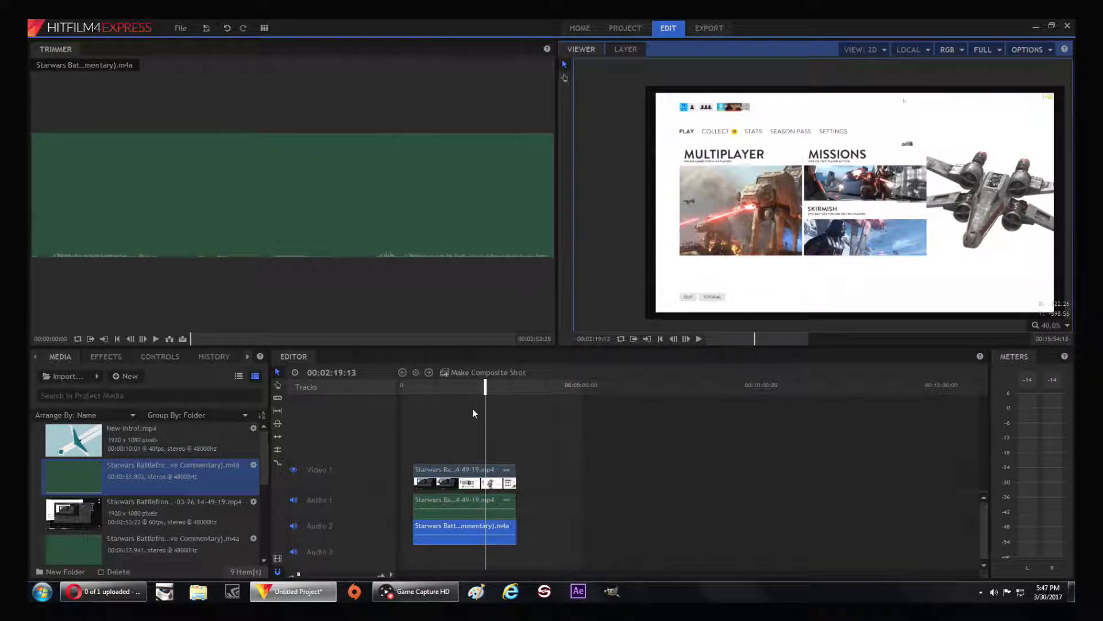
pyautogui.click(701, 339)
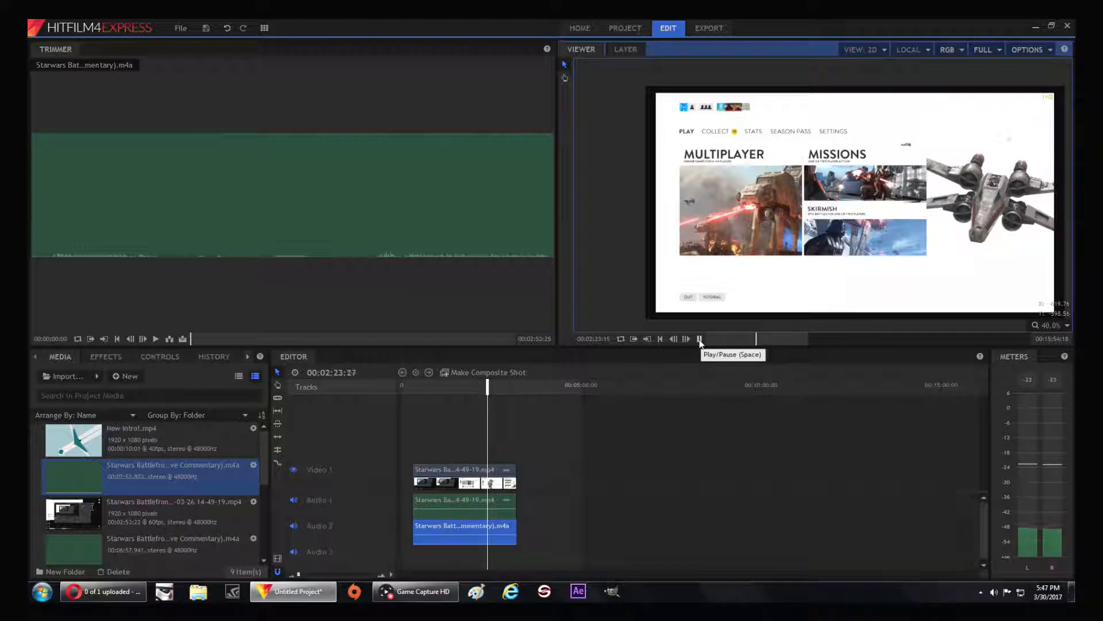
pyautogui.click(701, 339)
# Trim the start of the video clip and the commentary audio clip to the playhead at 00:02:23:50
pyautogui.moveTo(414, 472)
pyautogui.mouseDown()
pyautogui.moveTo(488, 472)
pyautogui.moveTo(405, 471)
pyautogui.mouseUp()
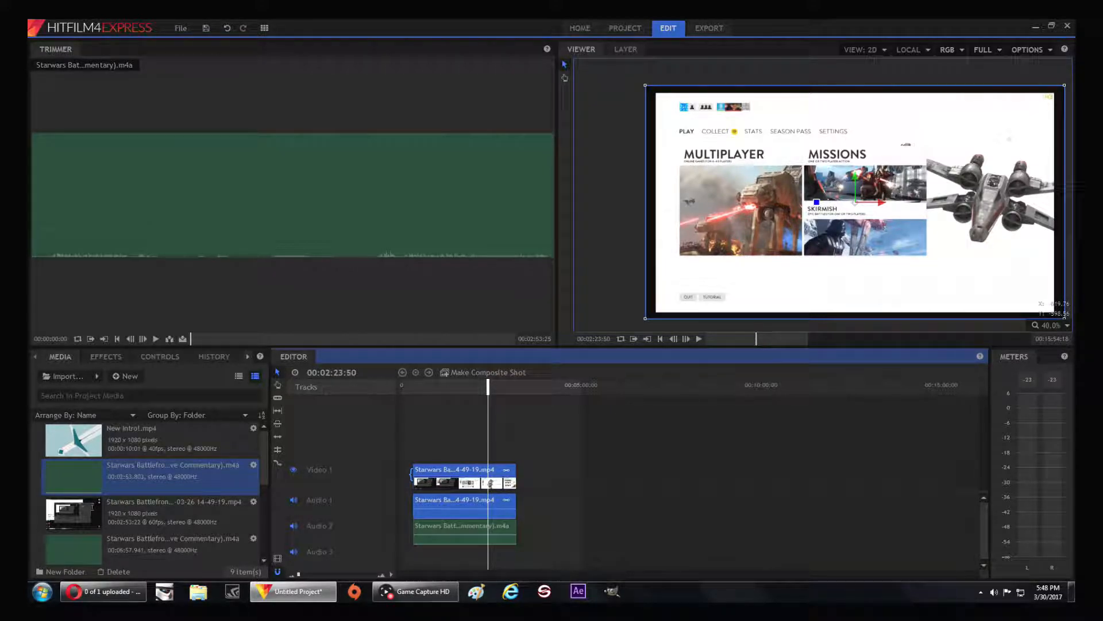
pyautogui.moveTo(412, 475); pyautogui.dragTo(489, 477)
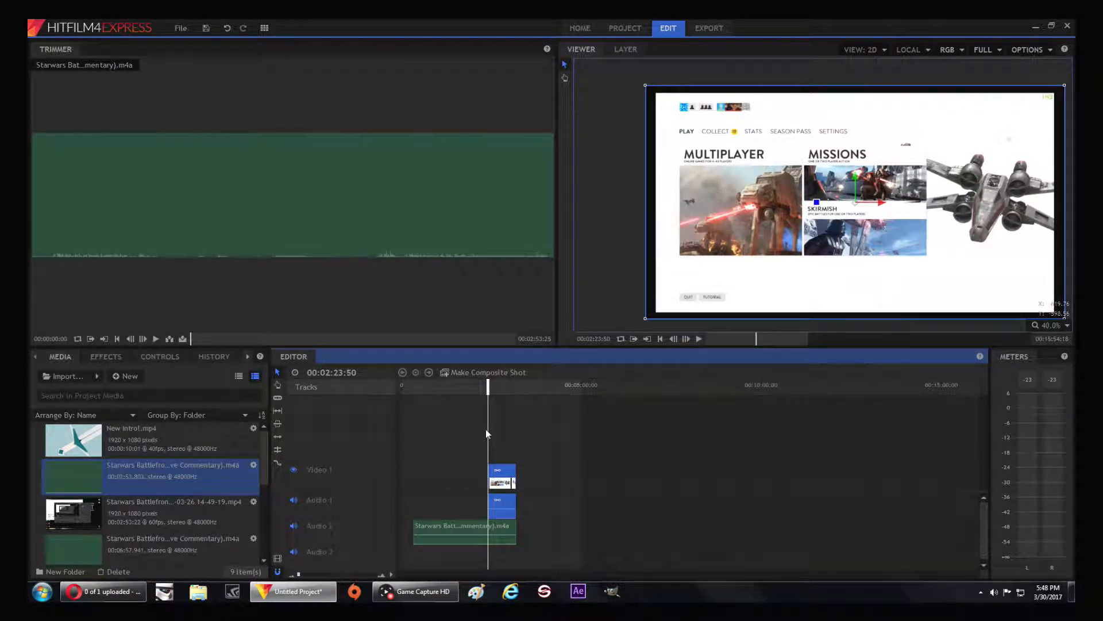
pyautogui.moveTo(415, 523); pyautogui.dragTo(489, 526)
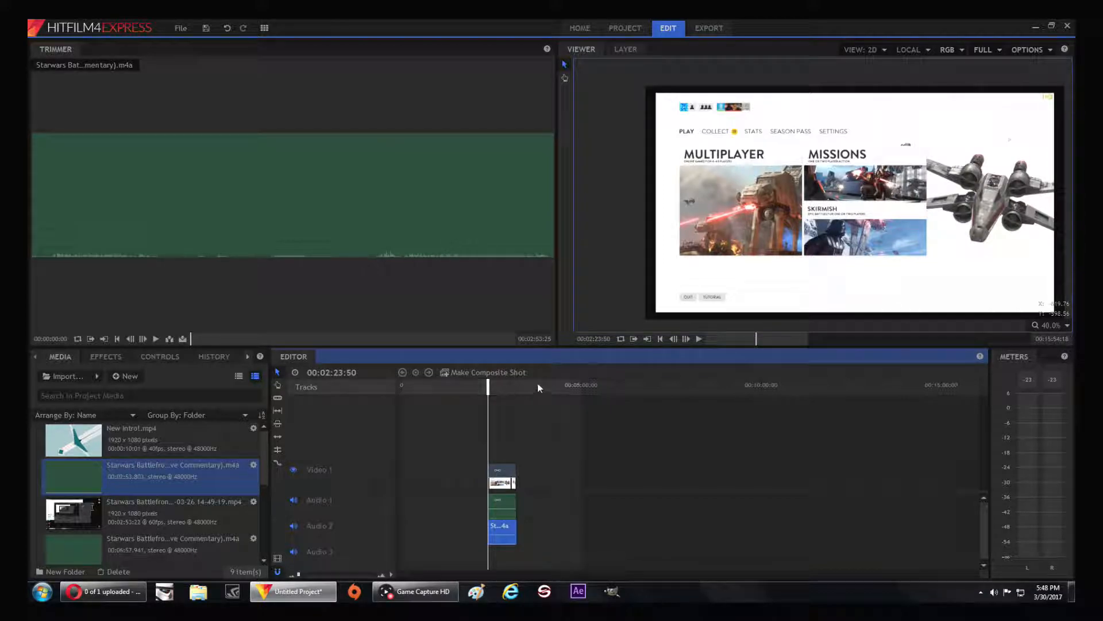
# Play the clip near its end and trim the ends of the video and commentary clips to 00:03:10:02
pyautogui.click(699, 338)
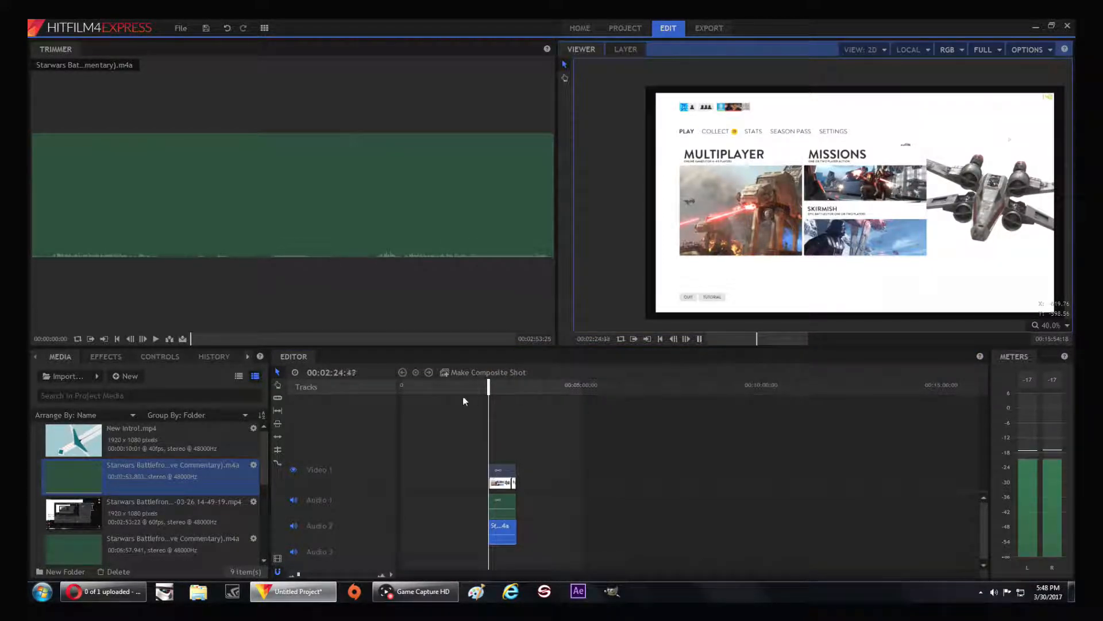
pyautogui.moveTo(488, 384); pyautogui.dragTo(512, 384)
pyautogui.click(699, 339)
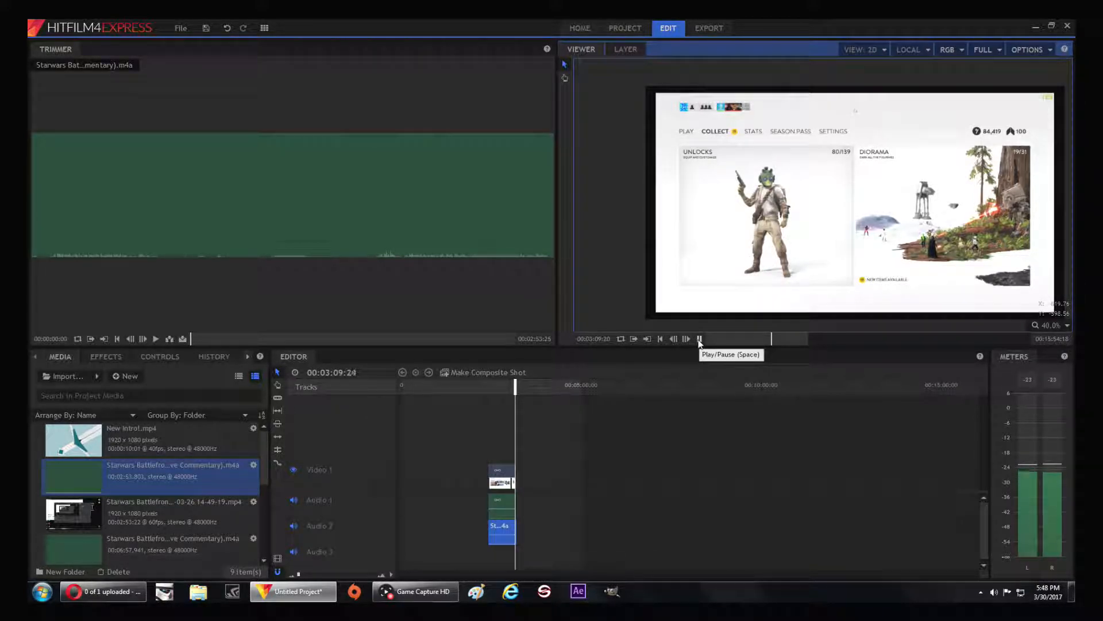
pyautogui.click(699, 341)
pyautogui.click(506, 470)
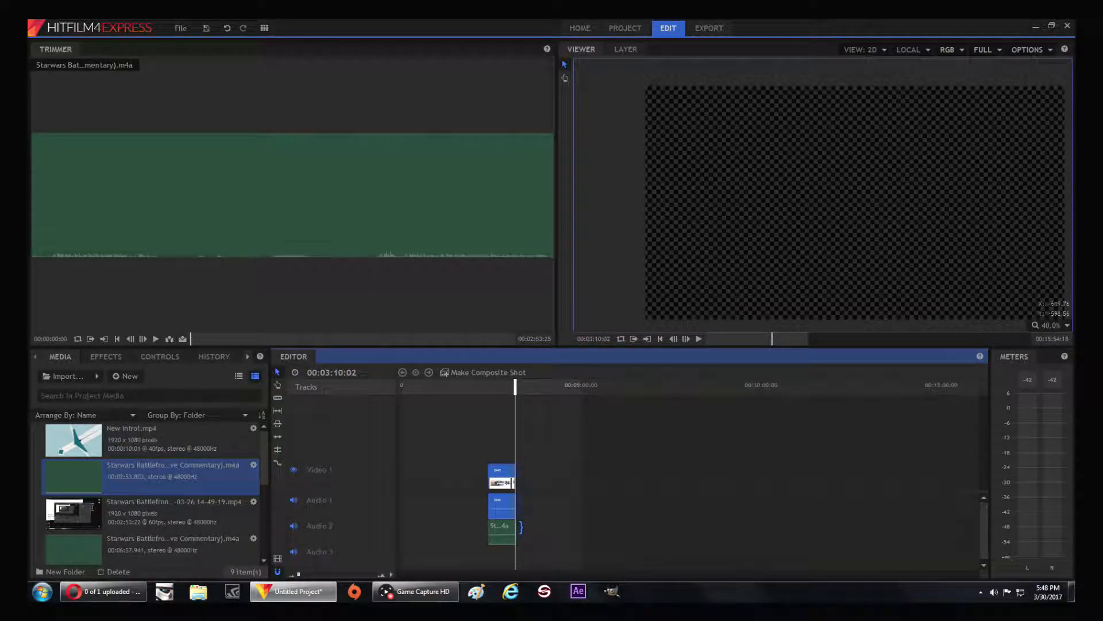
pyautogui.click(516, 528)
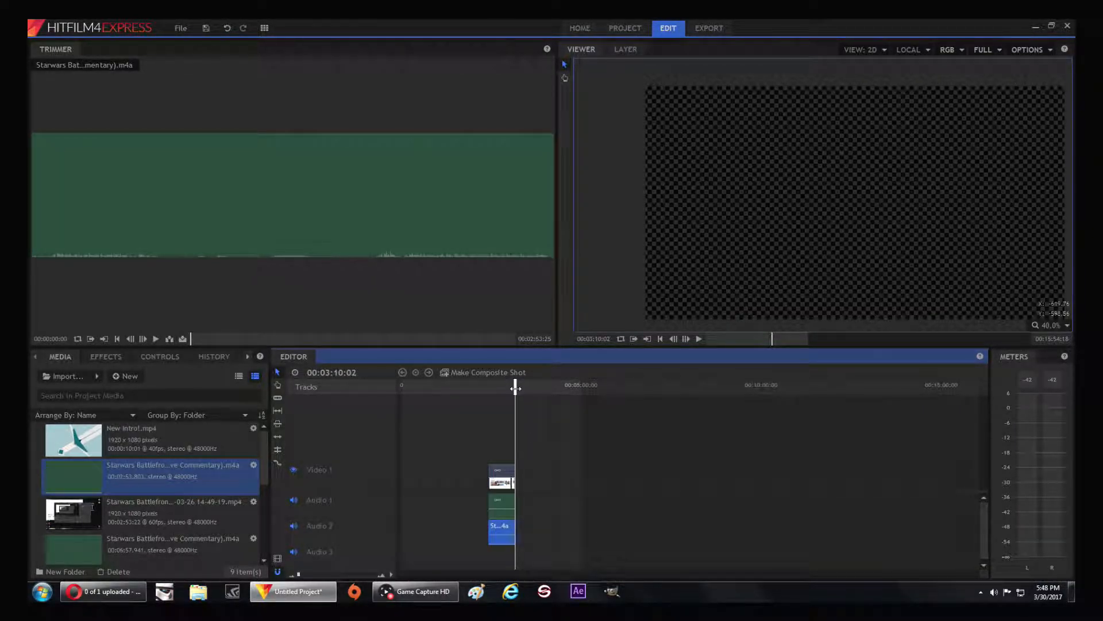
# Replay the last second of the trimmed clip to check the new ending
pyautogui.click(514, 386)
pyautogui.click(699, 339)
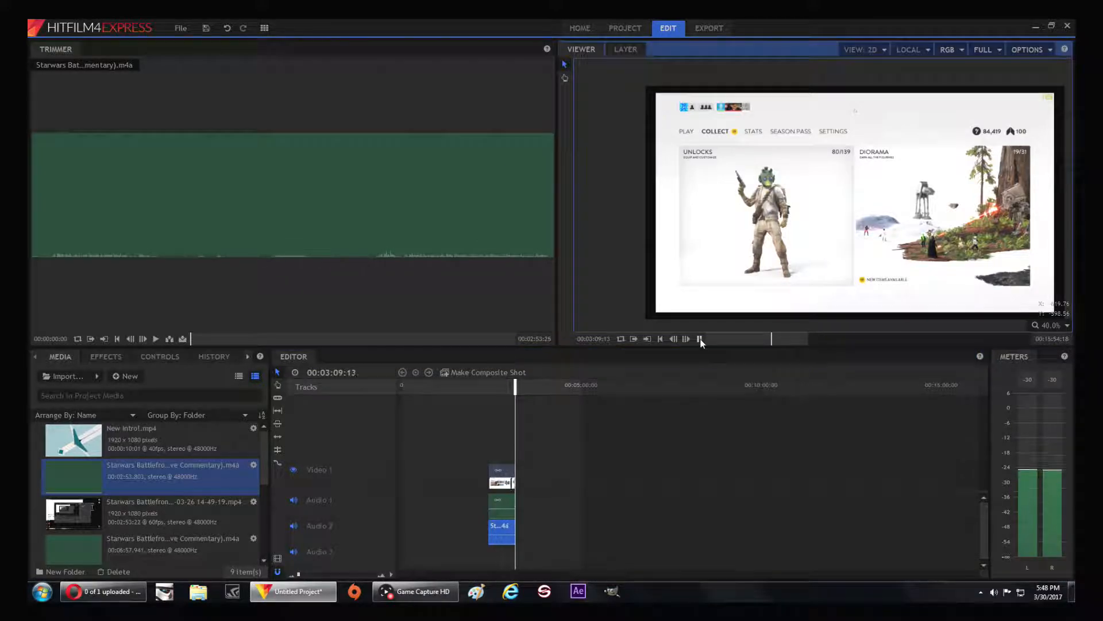
pyautogui.moveTo(517, 388); pyautogui.dragTo(538, 386)
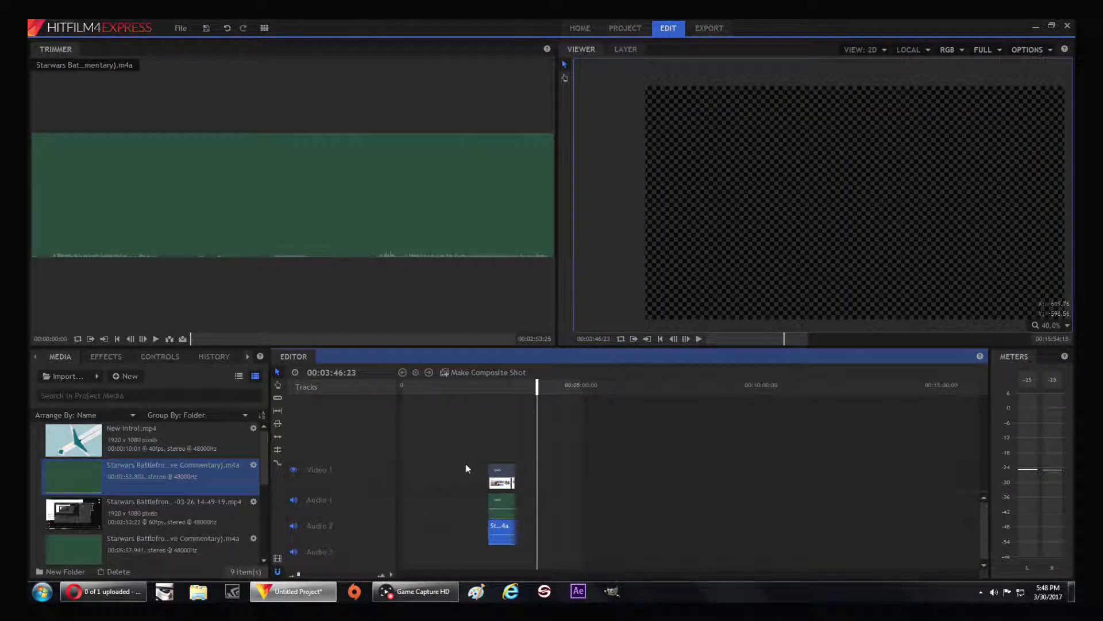
# Move the trimmed video and commentary clips to the timeline start and place the New Intro video directly after the gameplay video
pyautogui.moveTo(494, 467); pyautogui.dragTo(424, 479)
pyautogui.click(504, 531)
pyautogui.moveTo(504, 531); pyautogui.dragTo(419, 530)
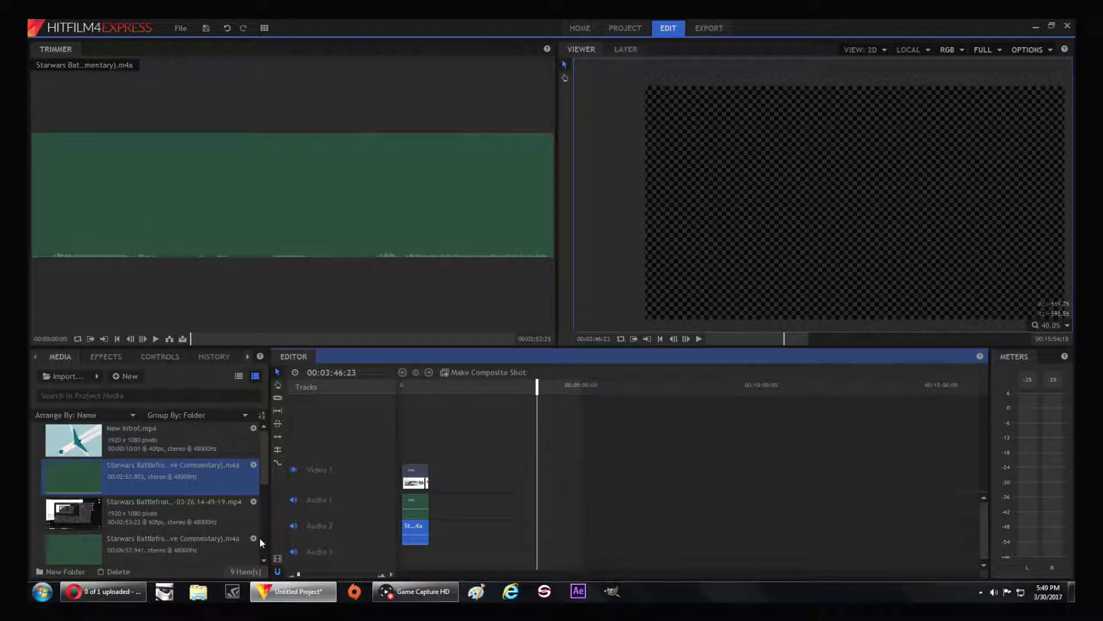
pyautogui.moveTo(168, 425); pyautogui.dragTo(434, 477)
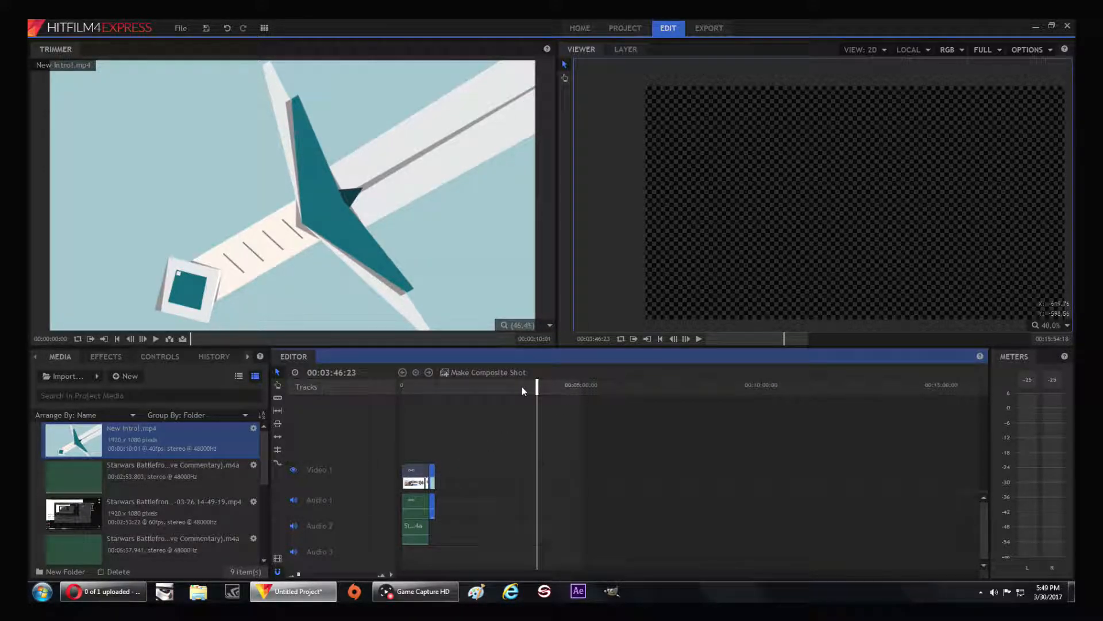
pyautogui.moveTo(537, 384); pyautogui.dragTo(402, 386)
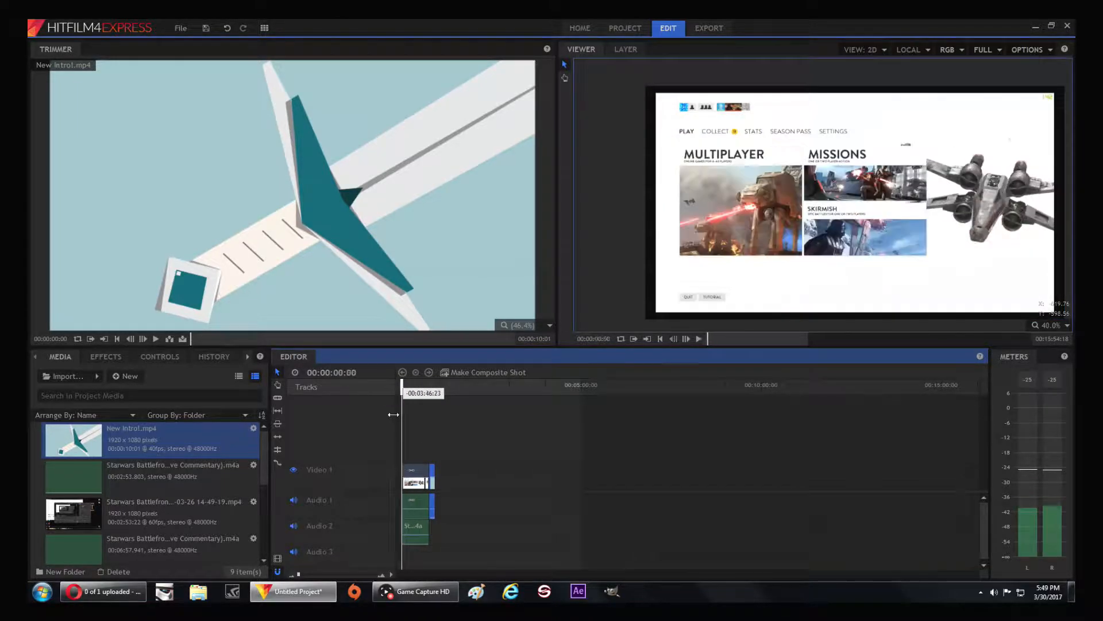
# Place the 14-54-54 video on Video 1, its Sound Capture on Audio 2 and its Live Commentary on Audio 3, with their starts aligned
pyautogui.scroll(-3, 187, 523)
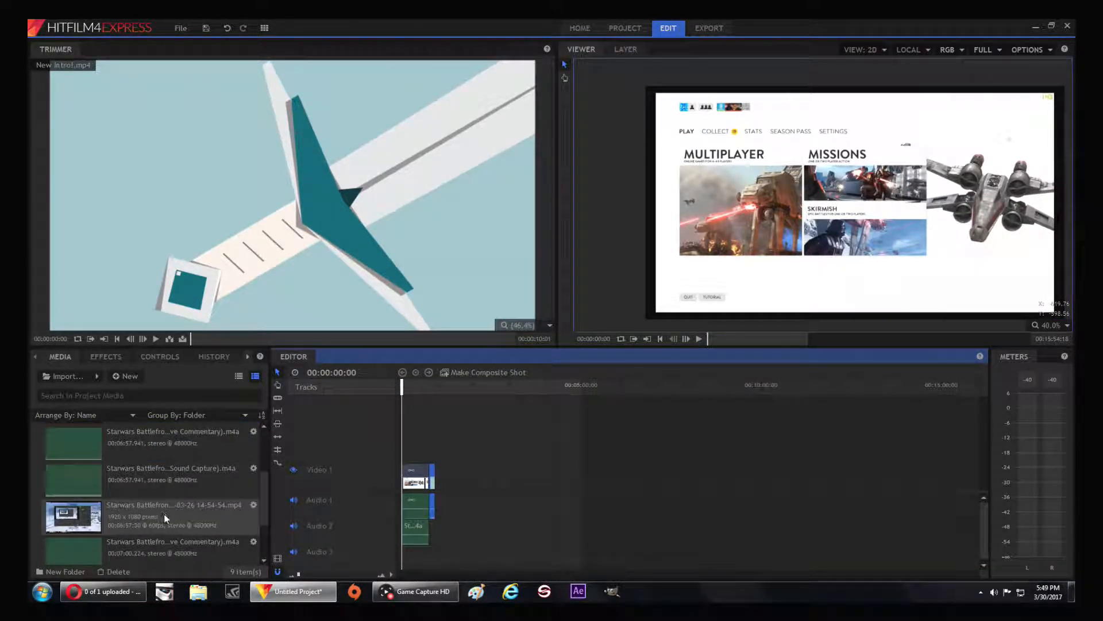
pyautogui.moveTo(152, 516); pyautogui.dragTo(504, 494)
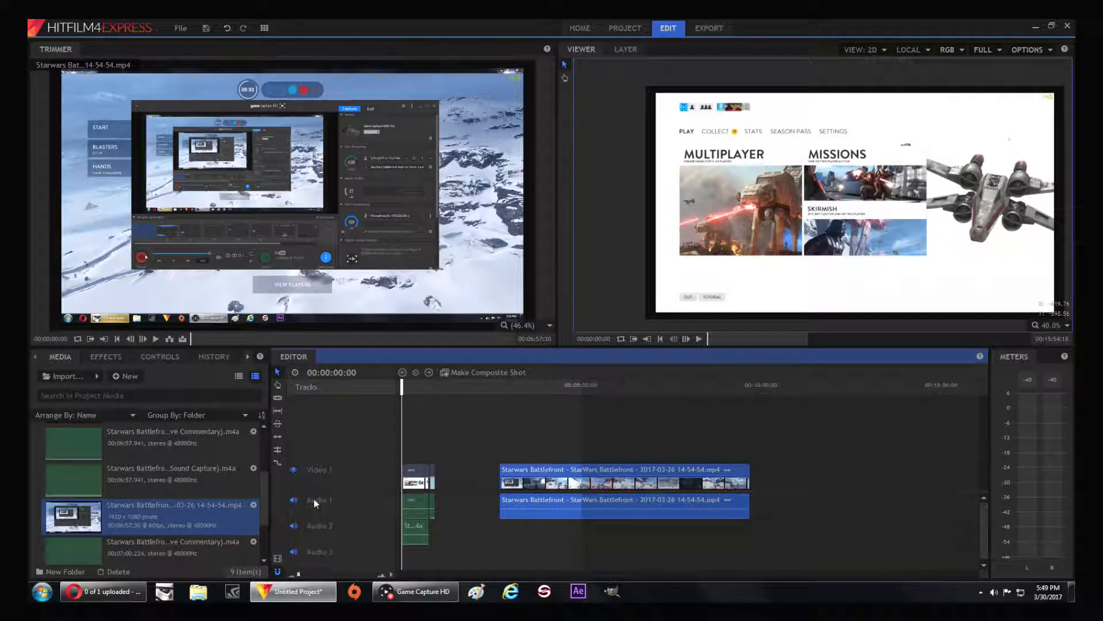
pyautogui.click(166, 475)
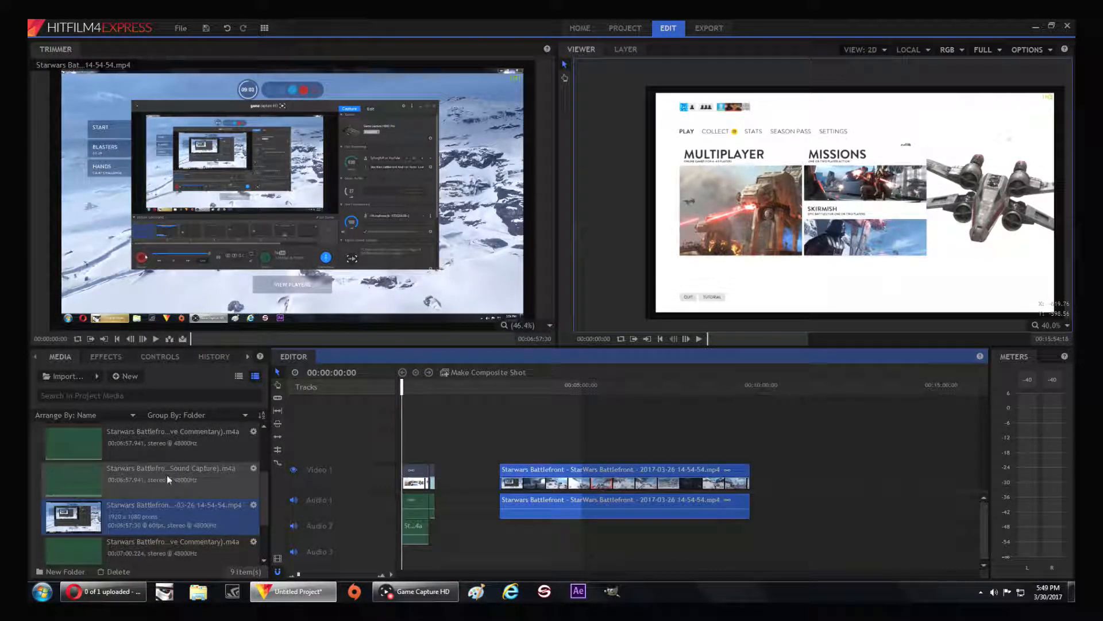
pyautogui.moveTo(161, 471); pyautogui.dragTo(504, 524)
pyautogui.moveTo(122, 445); pyautogui.dragTo(504, 554)
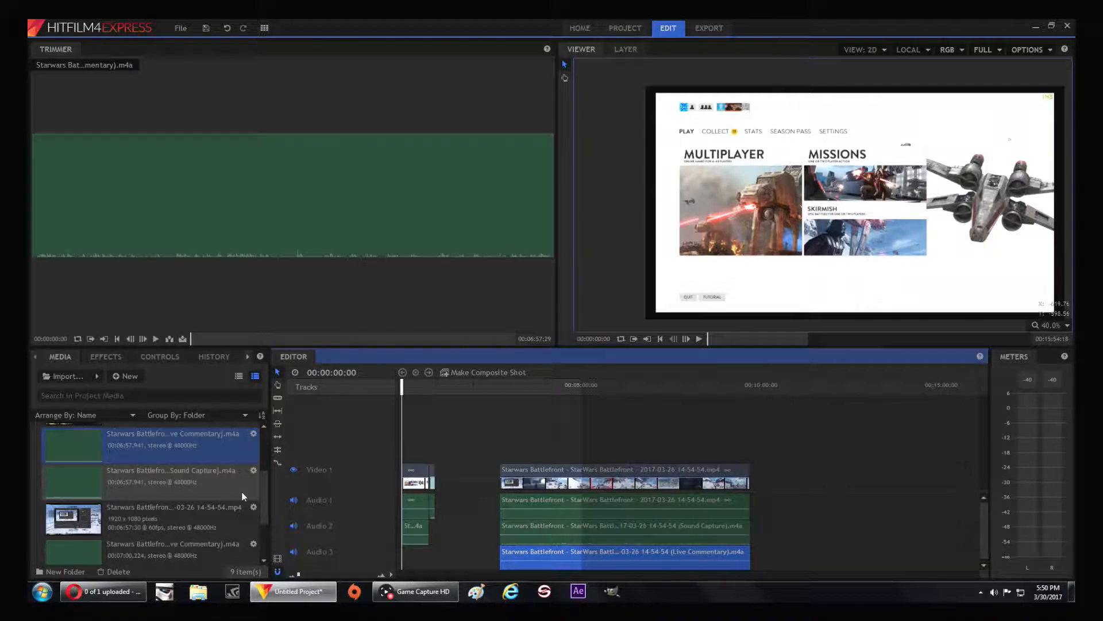
# Play and scrub the opening of the 14-54-54 clip around 00:02:47 to 00:02:54 to examine where the usable gameplay begins
pyautogui.moveTo(403, 387); pyautogui.dragTo(505, 388)
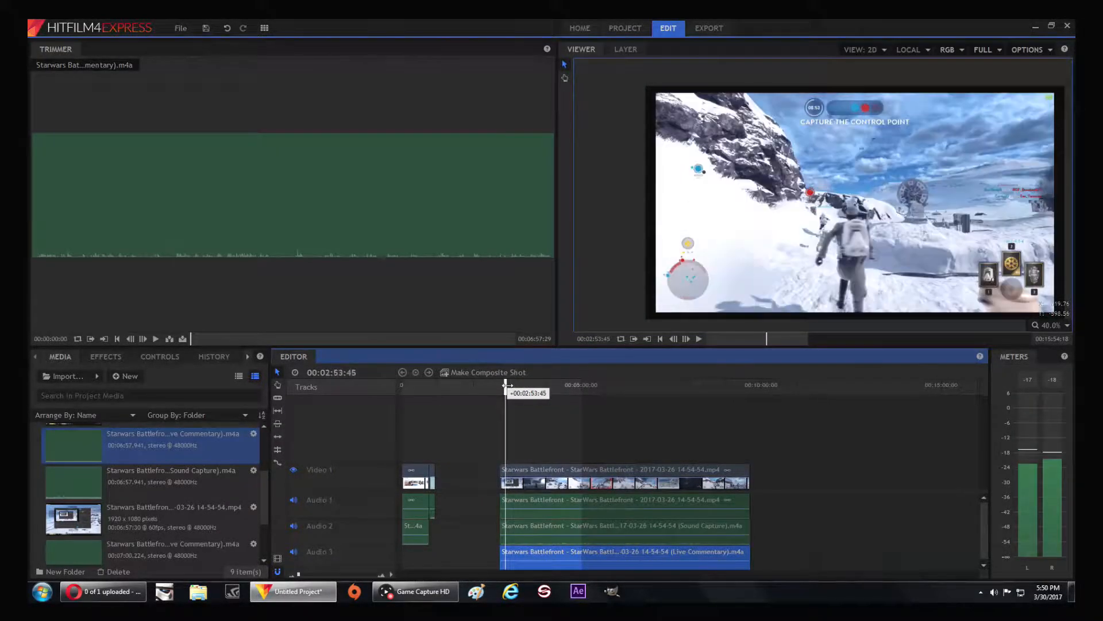
pyautogui.click(699, 340)
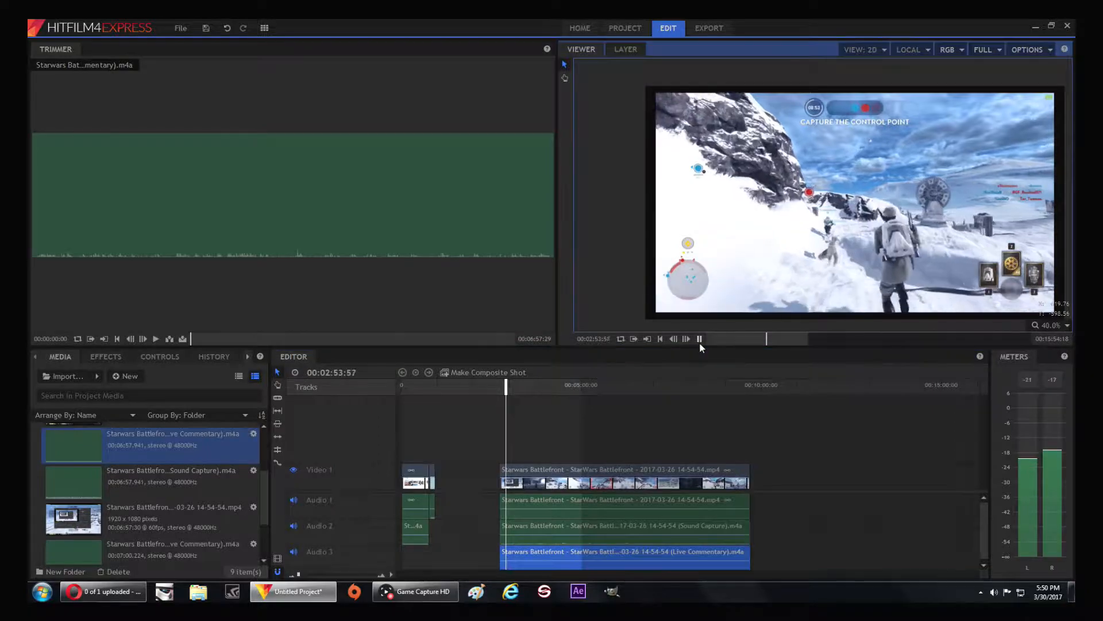
pyautogui.click(699, 341)
pyautogui.moveTo(503, 386); pyautogui.dragTo(485, 441)
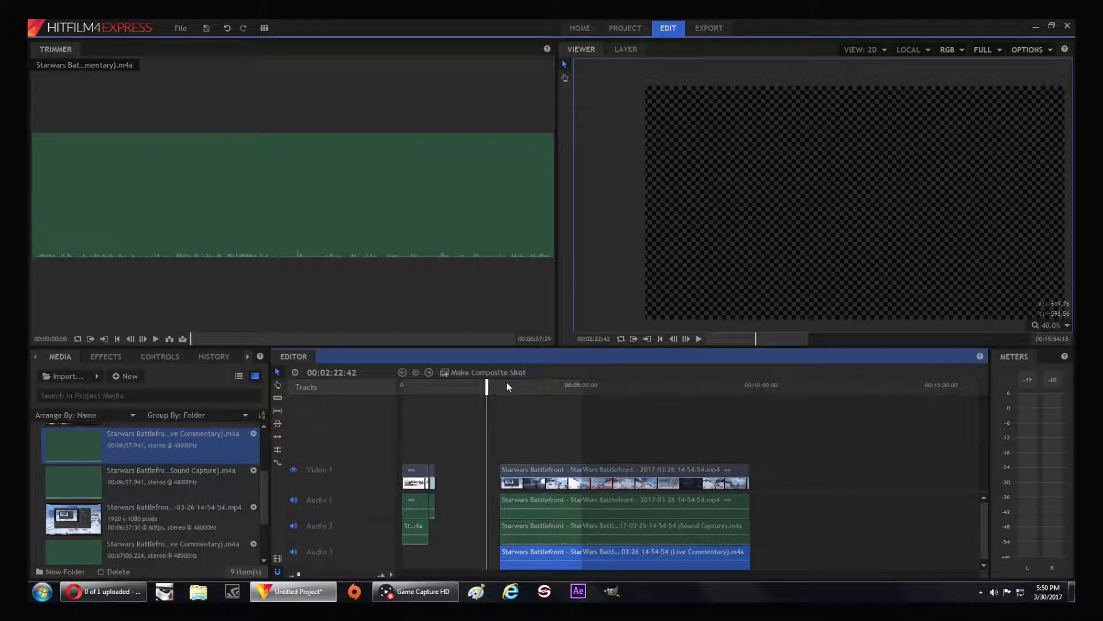
pyautogui.moveTo(487, 391); pyautogui.dragTo(504, 391)
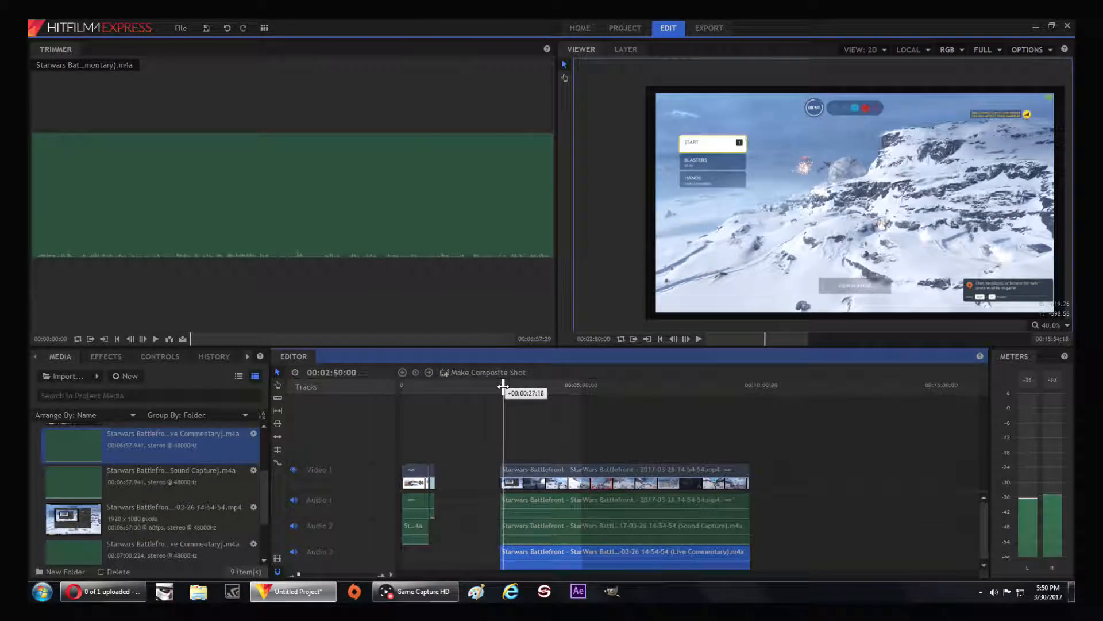
pyautogui.click(699, 339)
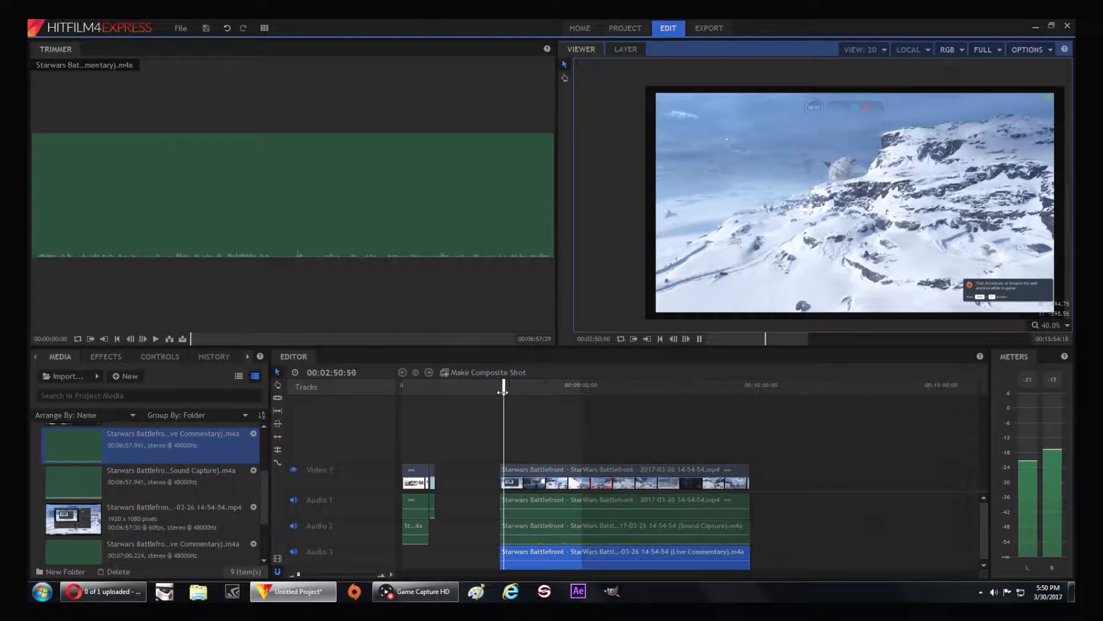
pyautogui.click(503, 391)
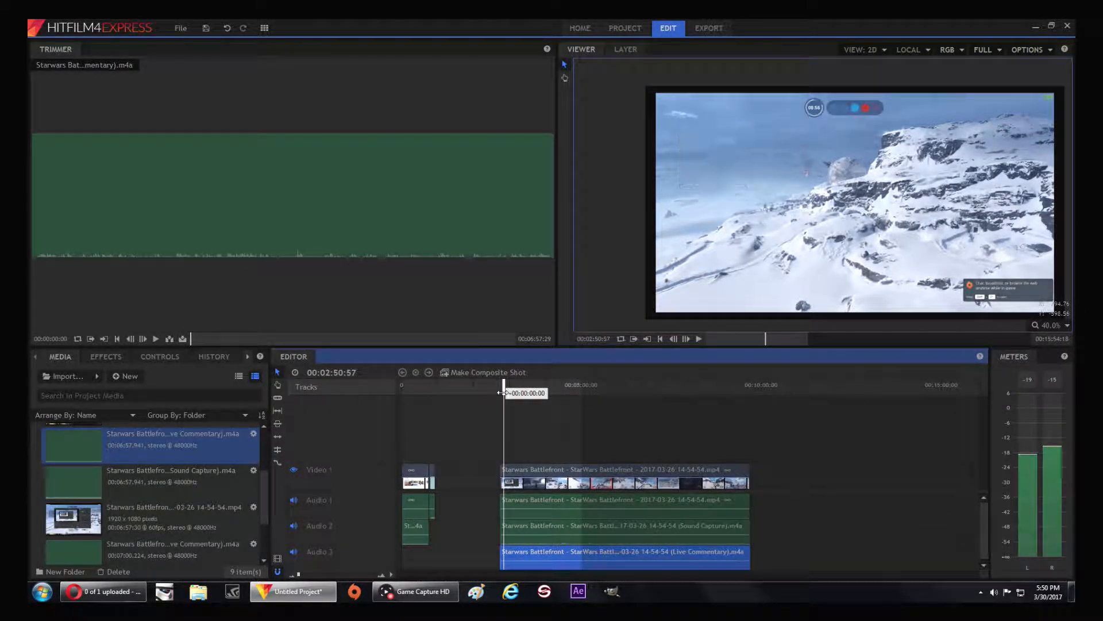
pyautogui.click(706, 340)
pyautogui.click(699, 339)
pyautogui.moveTo(404, 388); pyautogui.dragTo(504, 389)
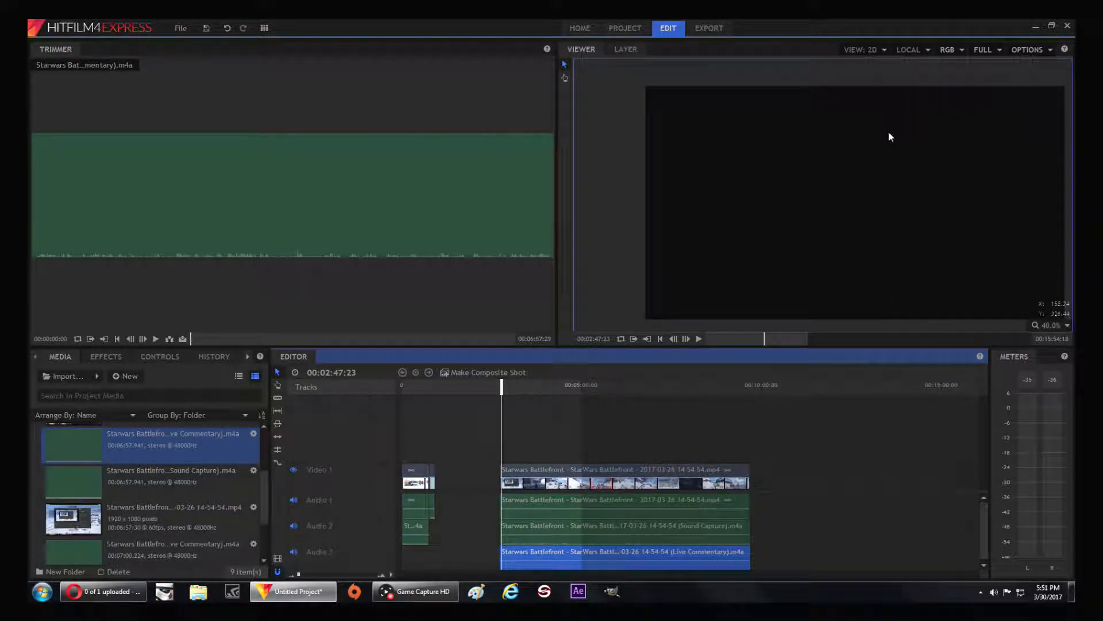
pyautogui.moveTo(502, 386); pyautogui.dragTo(408, 397)
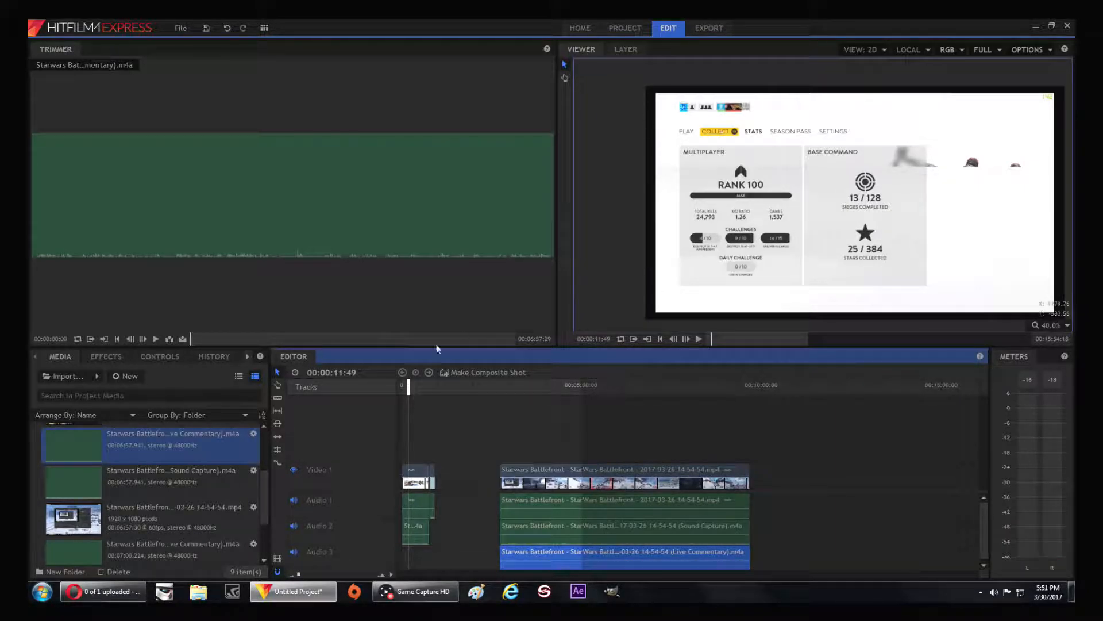
# Play from about 00:02:46 and trim the starts of the 14-54-54 video, Sound Capture and Live Commentary clips to 00:02:50:39
pyautogui.moveTo(408, 383); pyautogui.dragTo(501, 383)
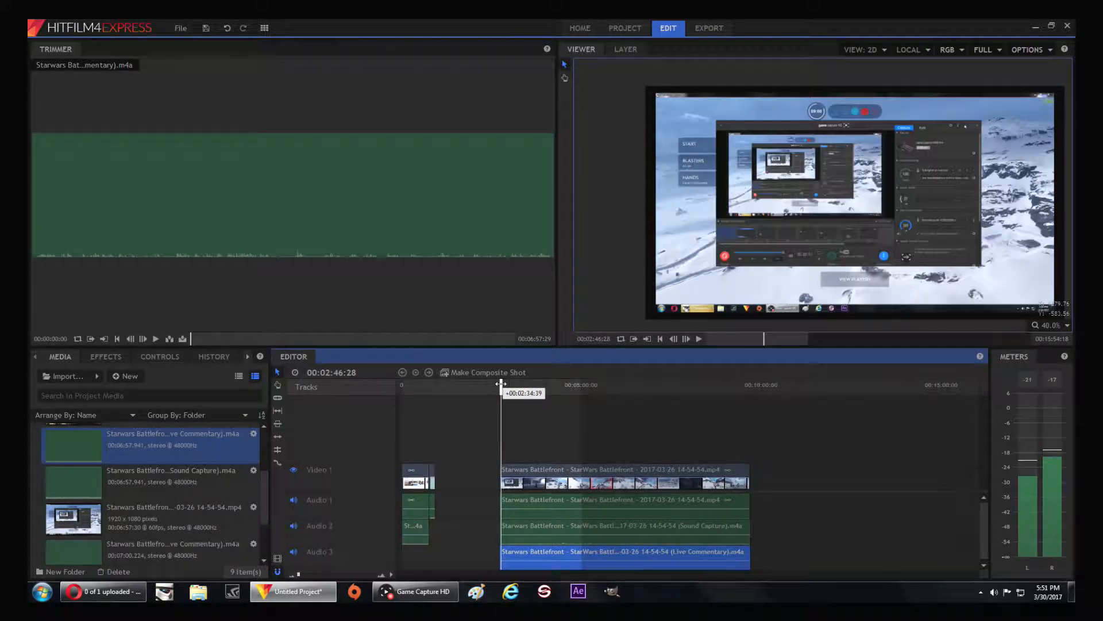
pyautogui.click(699, 339)
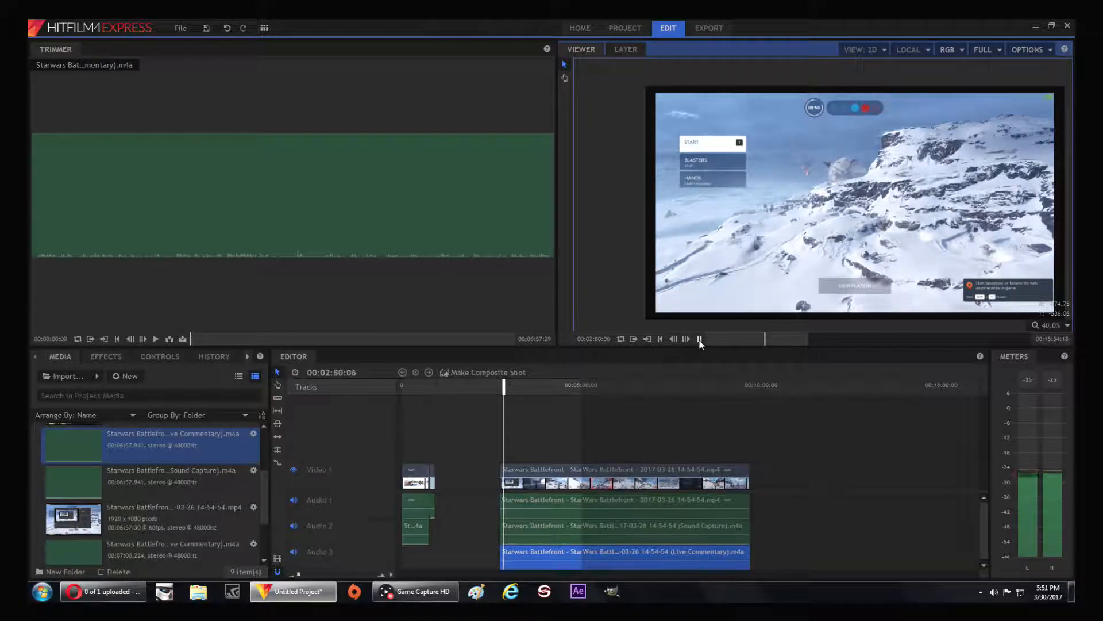
pyautogui.click(701, 339)
pyautogui.moveTo(494, 481); pyautogui.dragTo(504, 553)
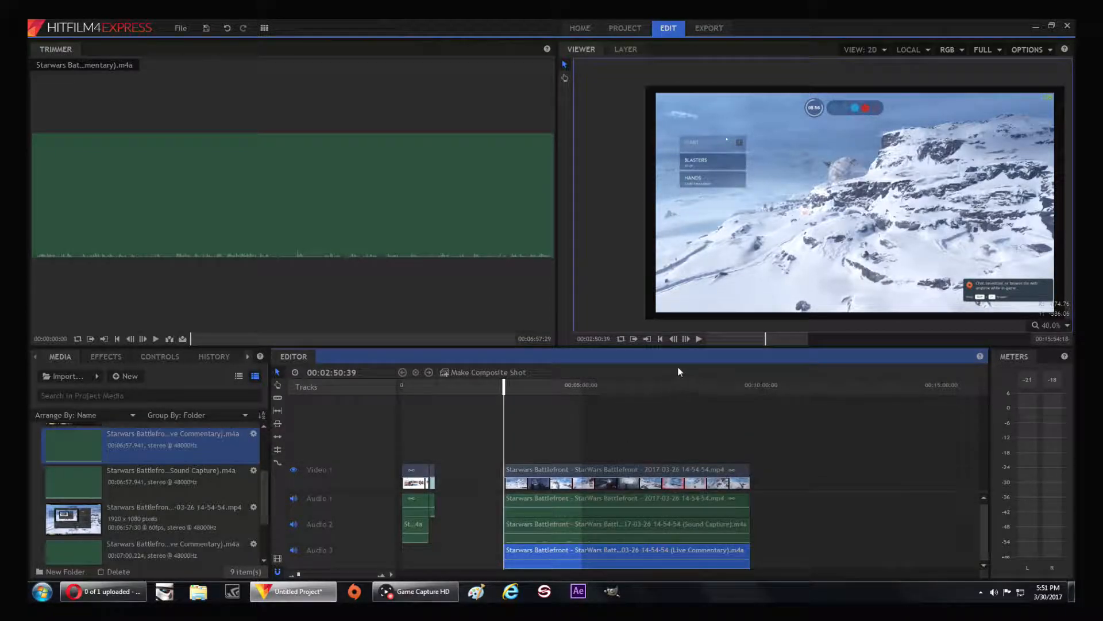
# Adjust the volume levels of the Sound Capture and Live Commentary clips, previewing the audio mix in short passages from the clip's start
pyautogui.click(699, 339)
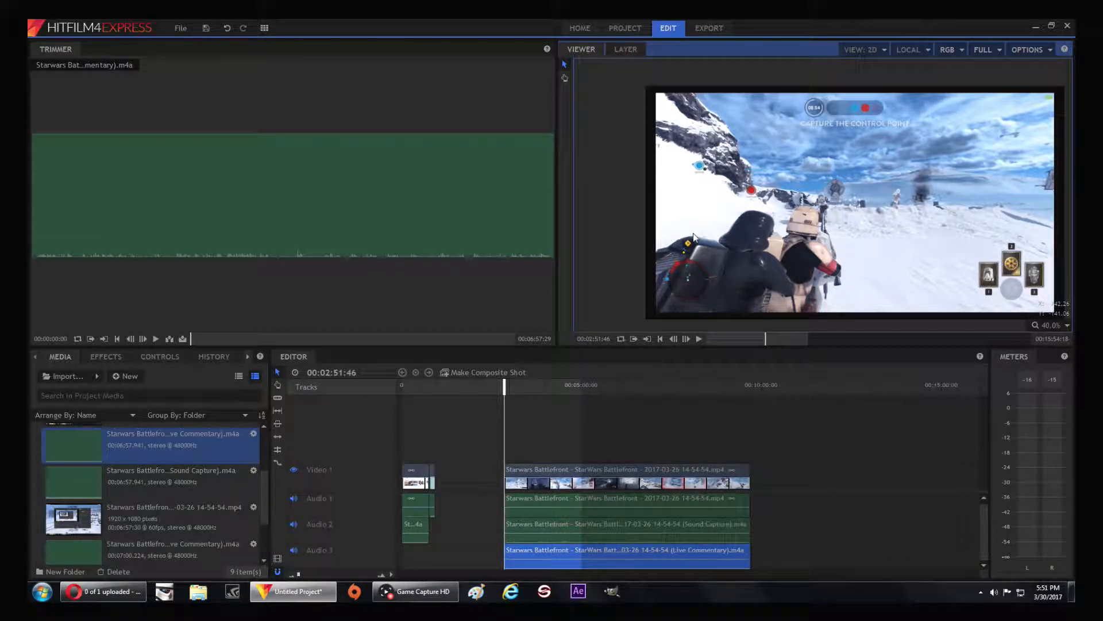
pyautogui.click(614, 560)
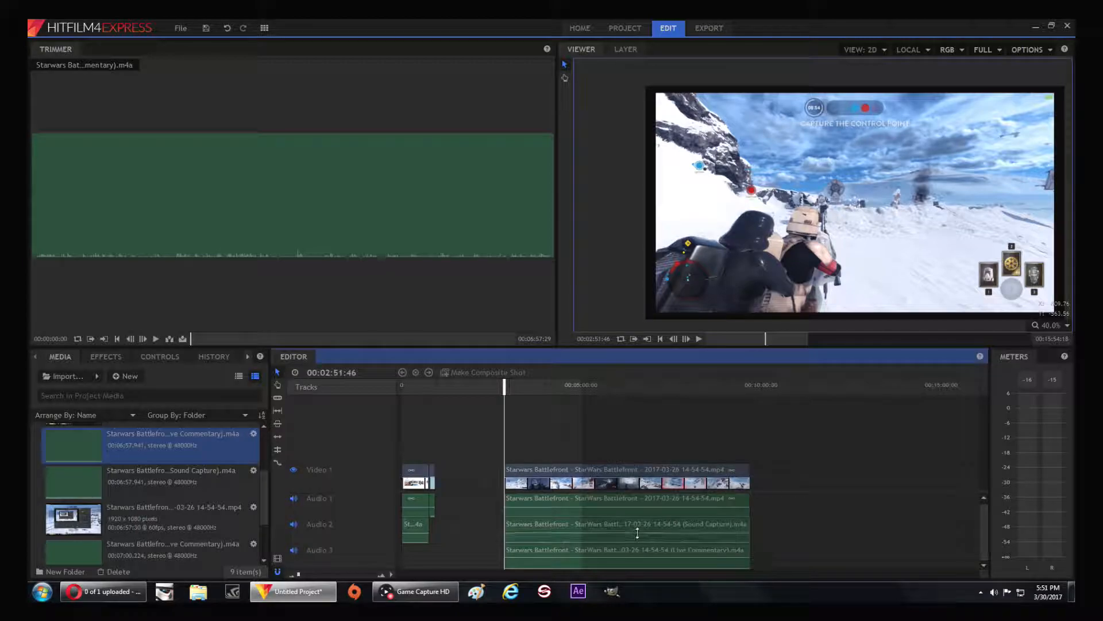
pyautogui.click(700, 339)
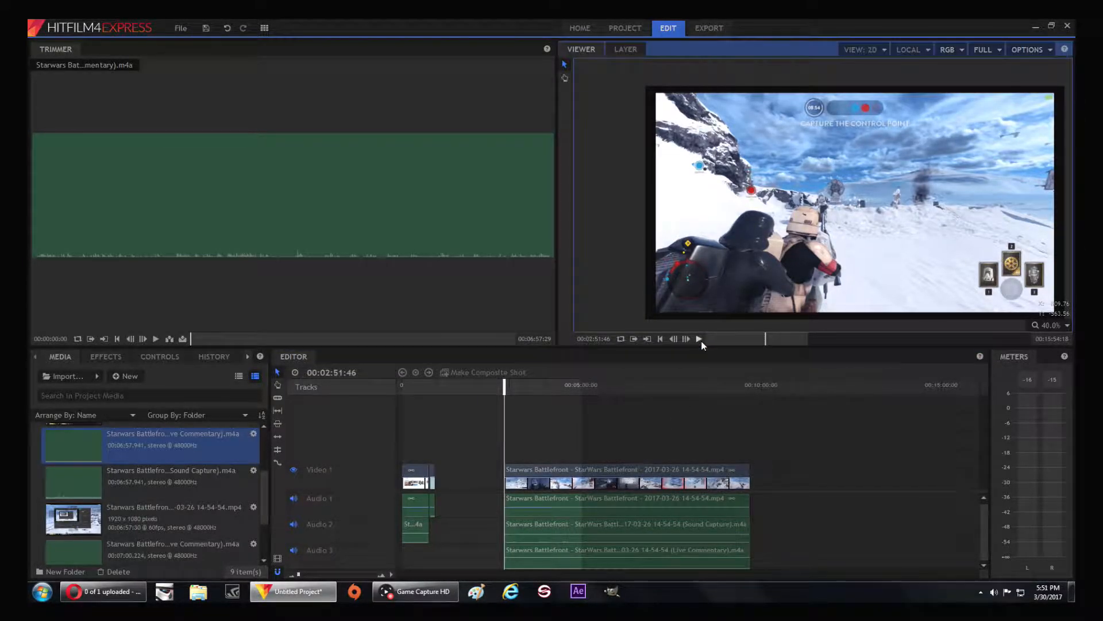
pyautogui.click(701, 340)
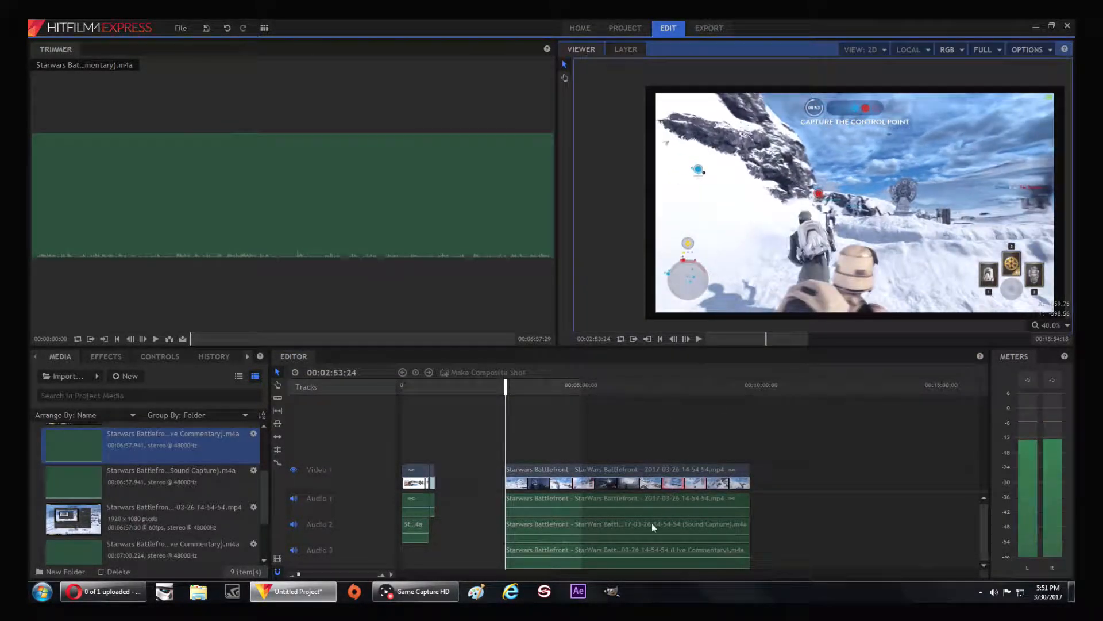
pyautogui.click(638, 534)
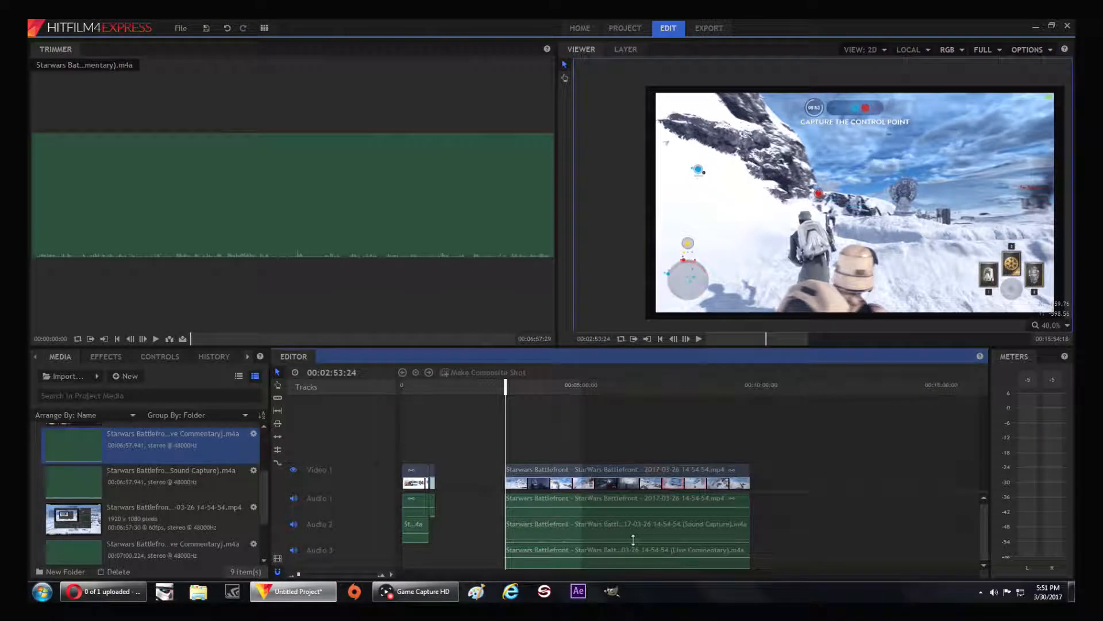
pyautogui.click(699, 340)
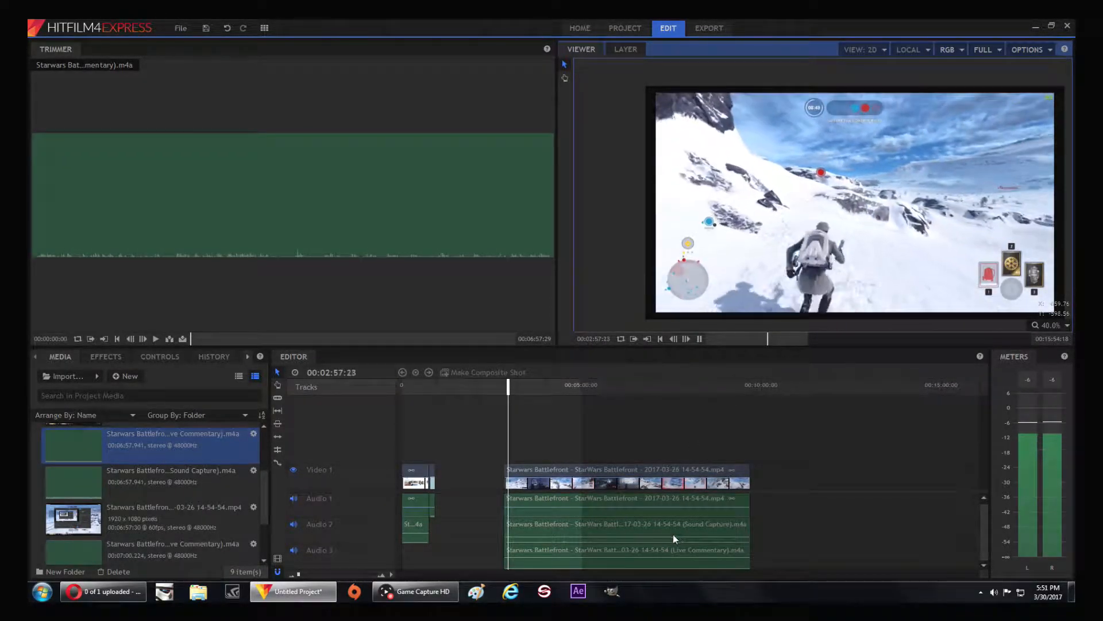
pyautogui.click(671, 534)
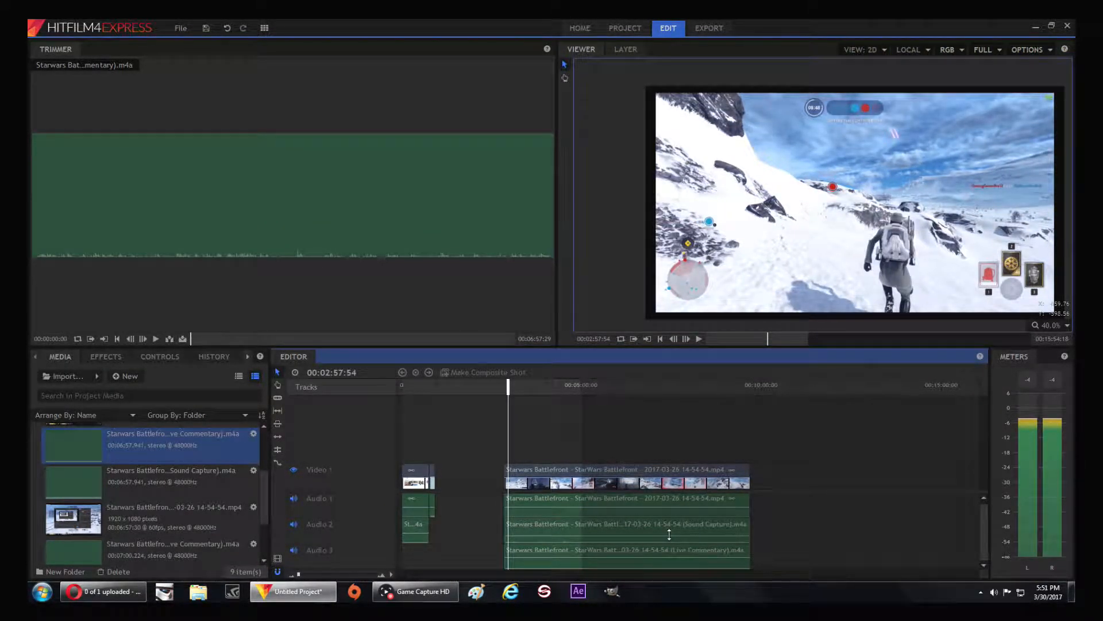
pyautogui.click(699, 339)
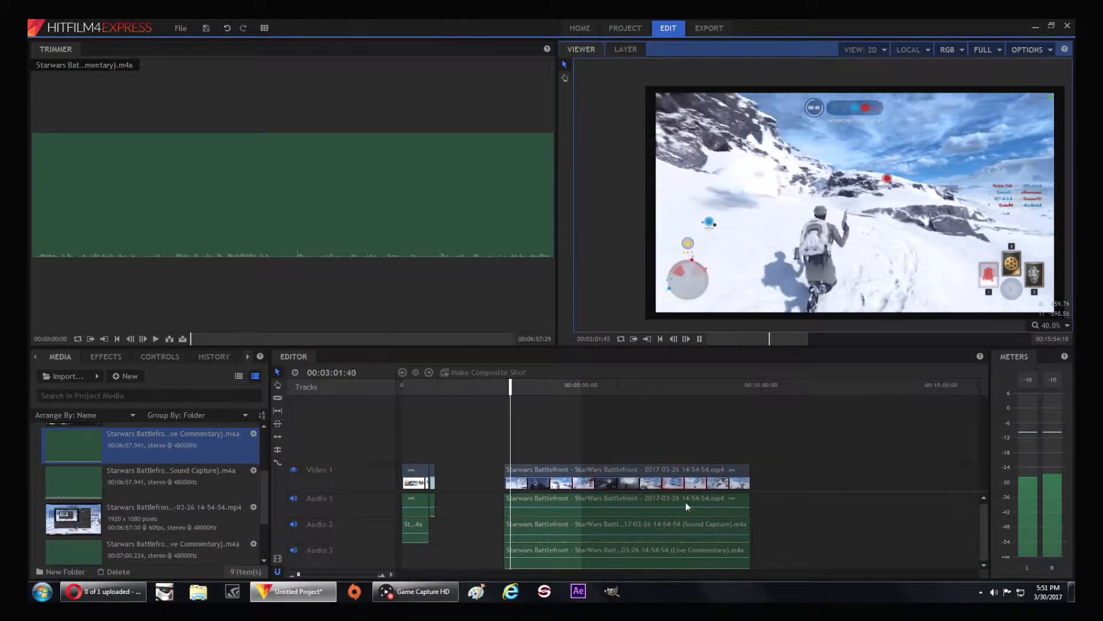
pyautogui.click(699, 339)
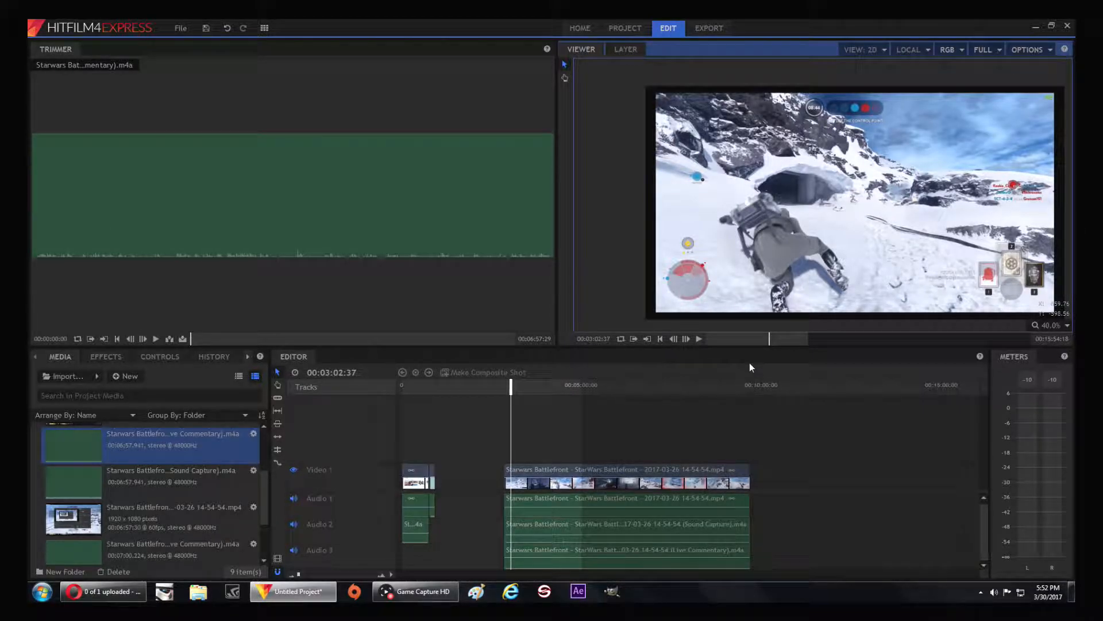
# Play the closing scoreboard of the 14-54-54 clip and trim the ends of its video, Sound Capture and Live Commentary to 00:09:38:28
pyautogui.moveTo(510, 389); pyautogui.dragTo(748, 393)
pyautogui.click(699, 339)
pyautogui.click(700, 338)
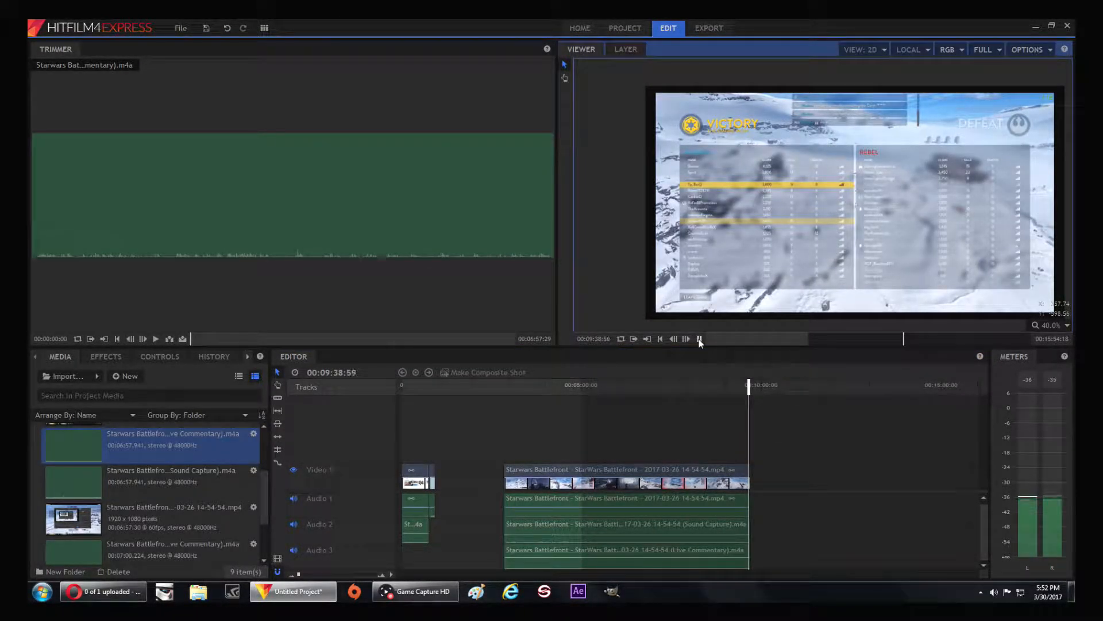
pyautogui.click(746, 391)
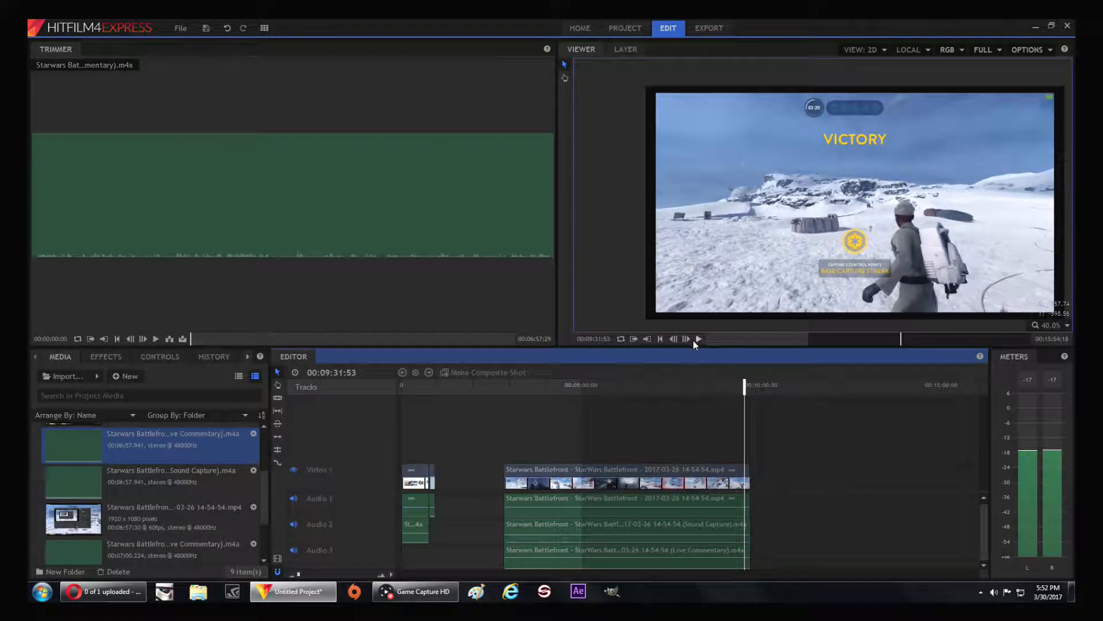
pyautogui.click(696, 339)
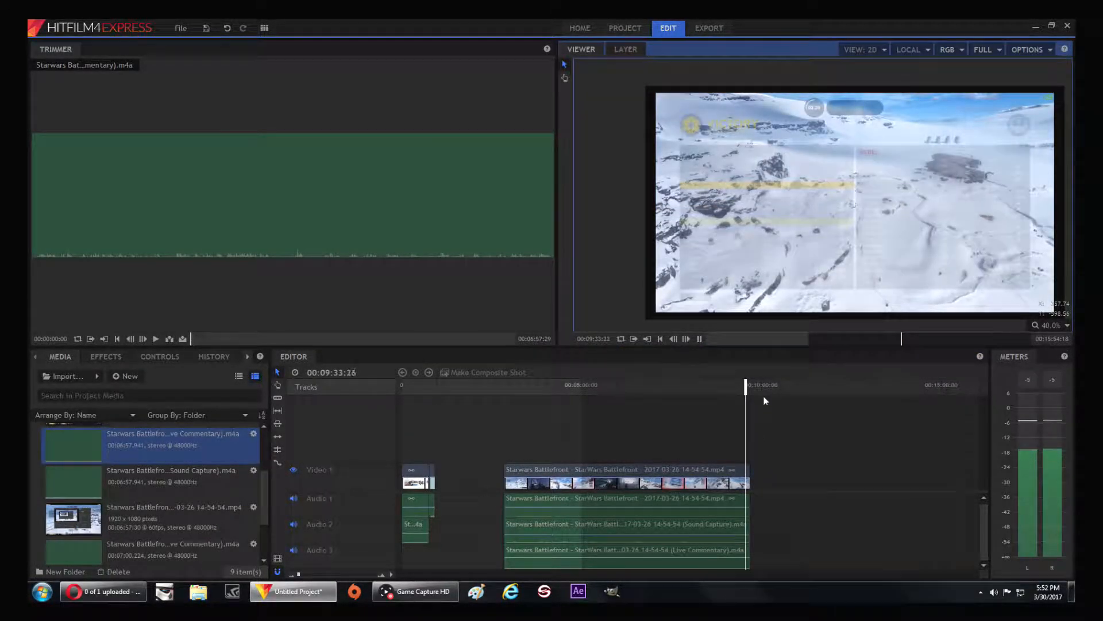
pyautogui.click(700, 339)
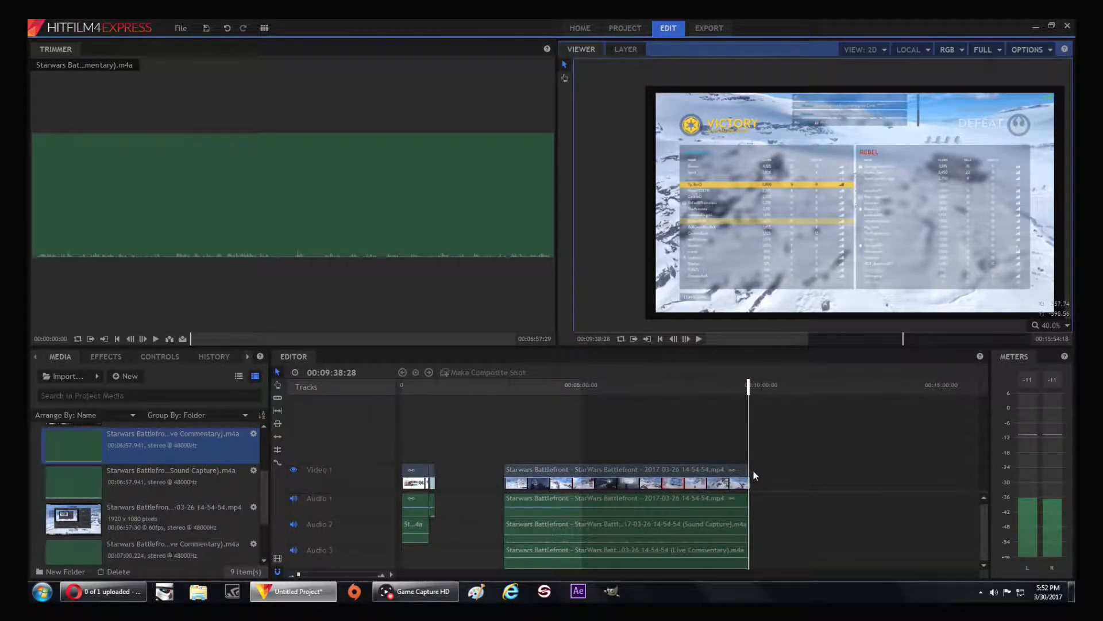
pyautogui.click(745, 475)
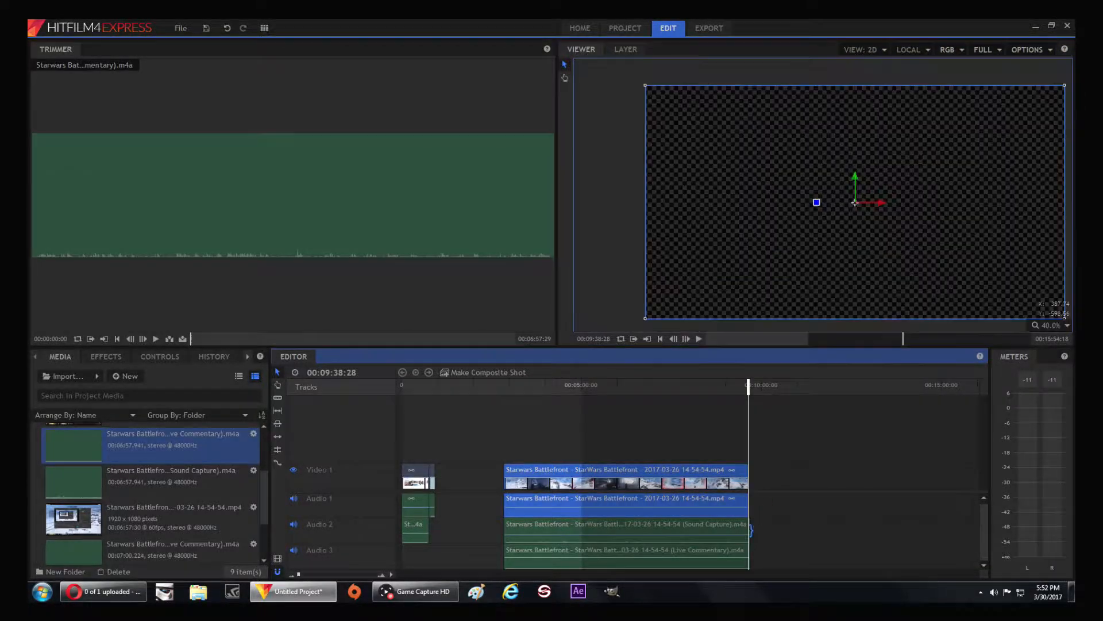
pyautogui.click(747, 529)
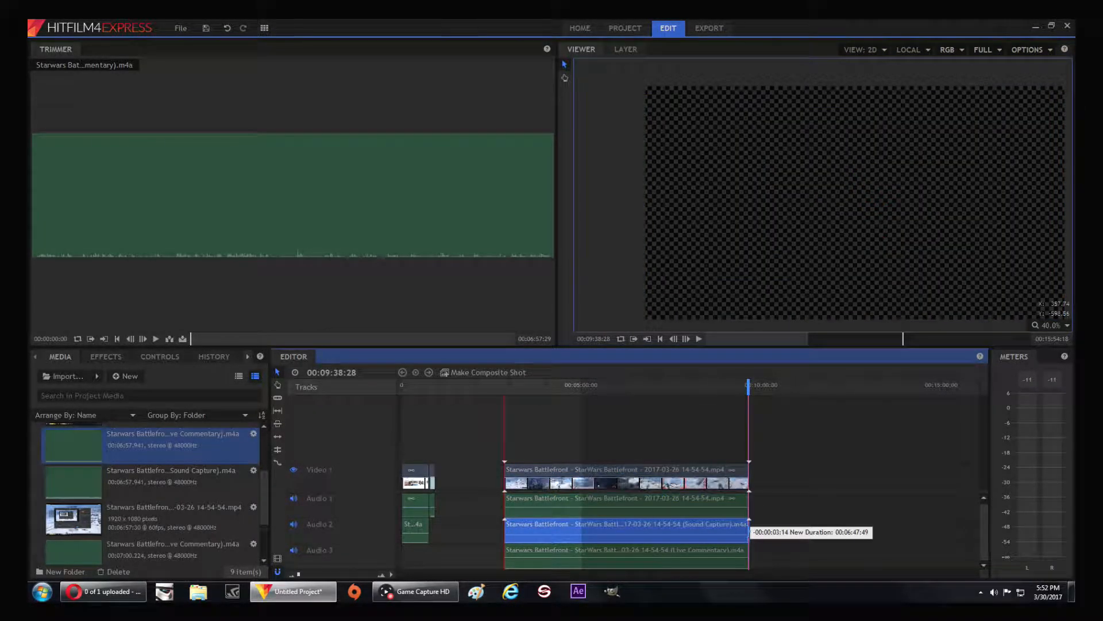
pyautogui.click(750, 549)
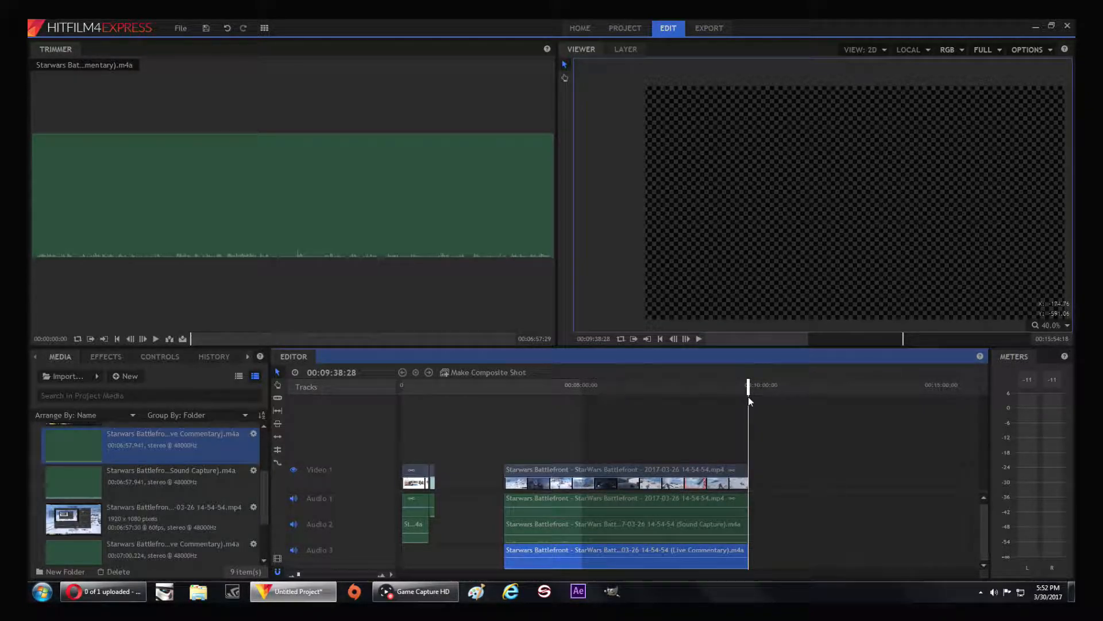
# Move the 14-54-54 video, Sound Capture and Live Commentary clips directly behind the opening clips, all starting at 00:00:56:13
pyautogui.moveTo(749, 387); pyautogui.dragTo(765, 391)
pyautogui.moveTo(639, 470); pyautogui.dragTo(571, 474)
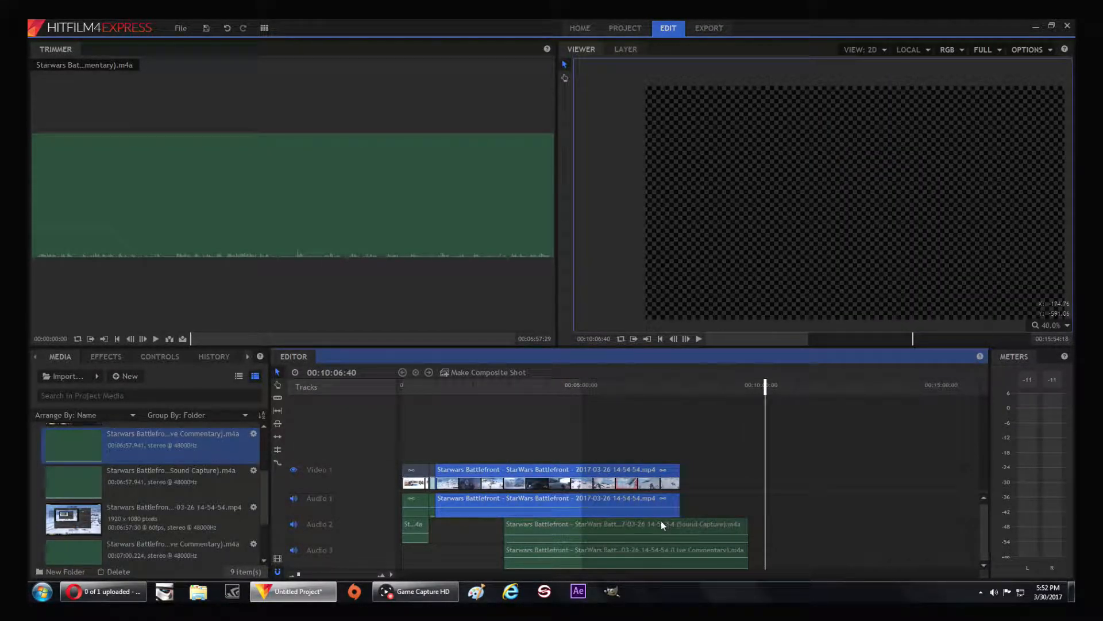
pyautogui.moveTo(660, 524); pyautogui.dragTo(595, 534)
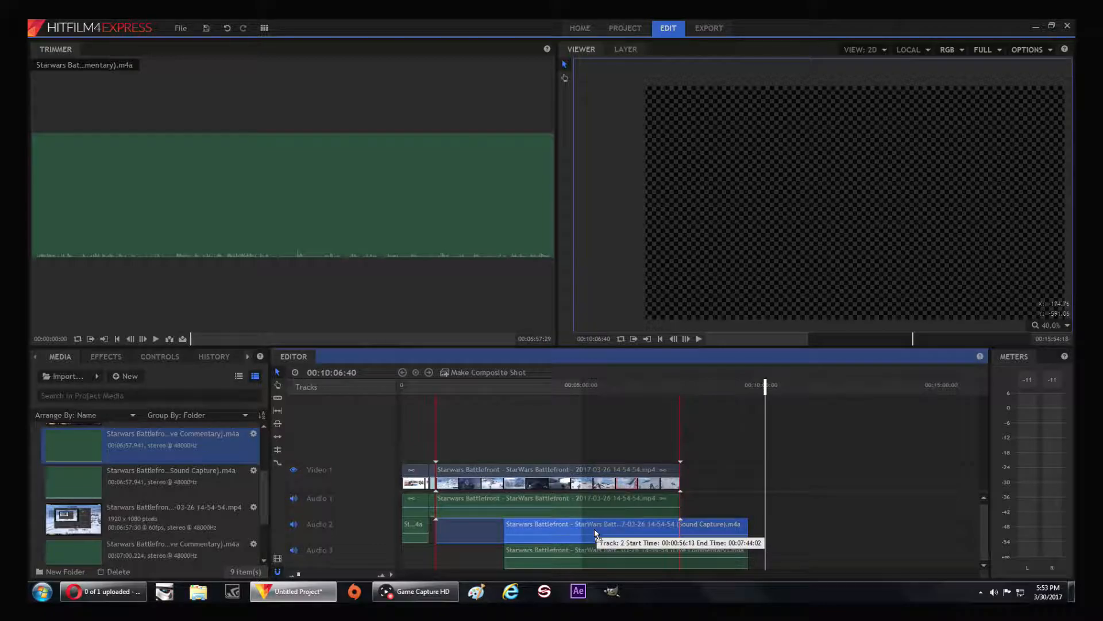
pyautogui.moveTo(596, 531); pyautogui.dragTo(595, 534)
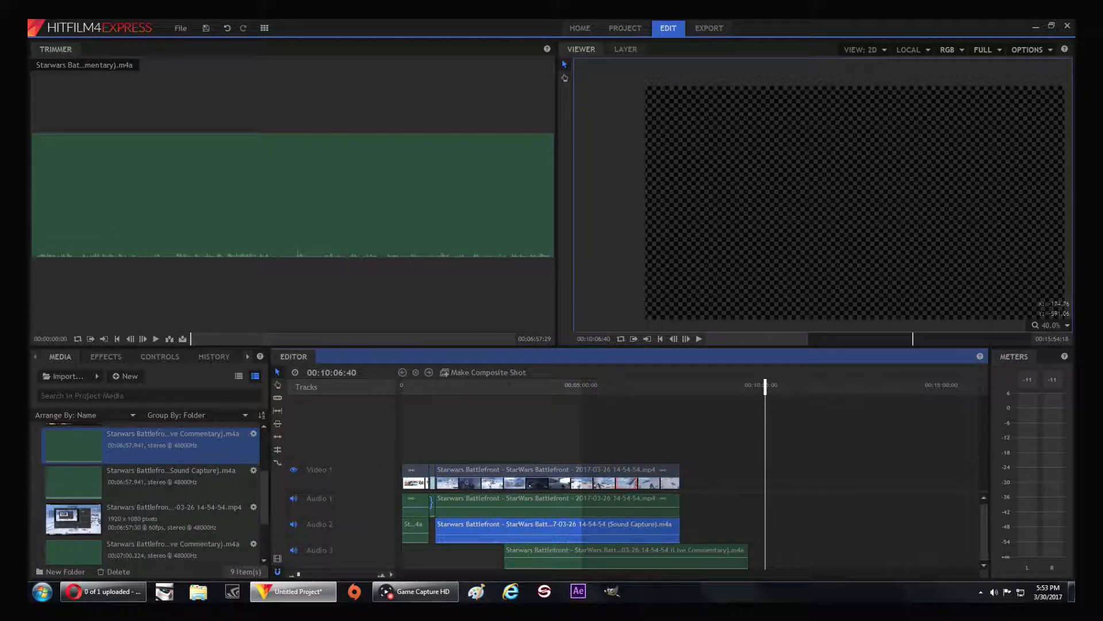
pyautogui.moveTo(563, 543); pyautogui.dragTo(423, 545)
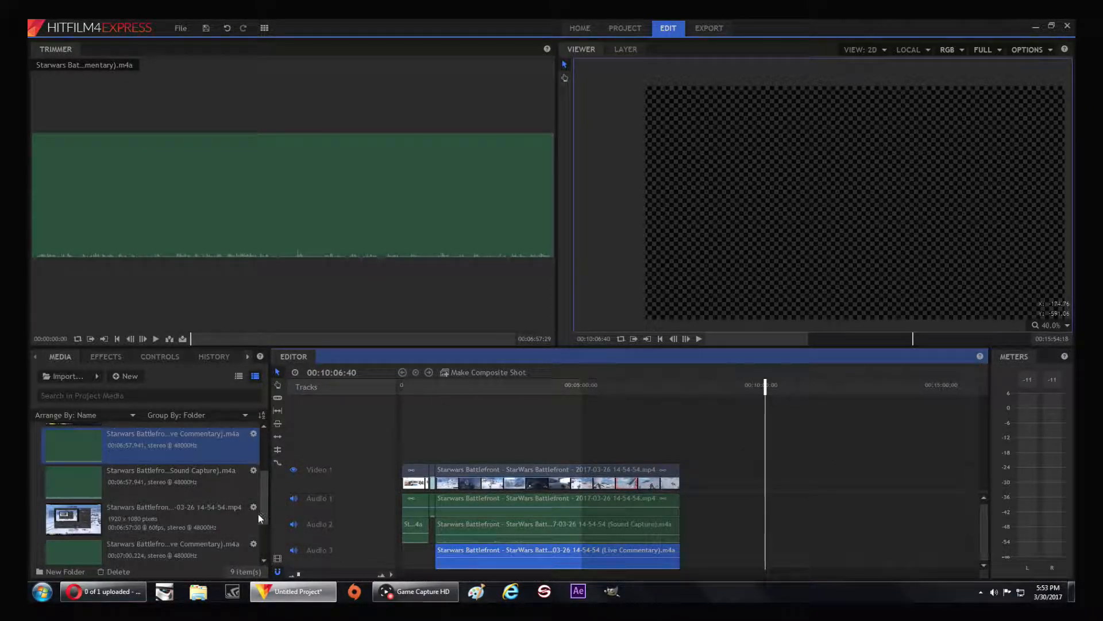
# Place the 15-10-26 video on Video 1, its Sound Capture on Audio 2 and its Live Commentary on Audio 3, with starts aligned
pyautogui.scroll(-3, 201, 509)
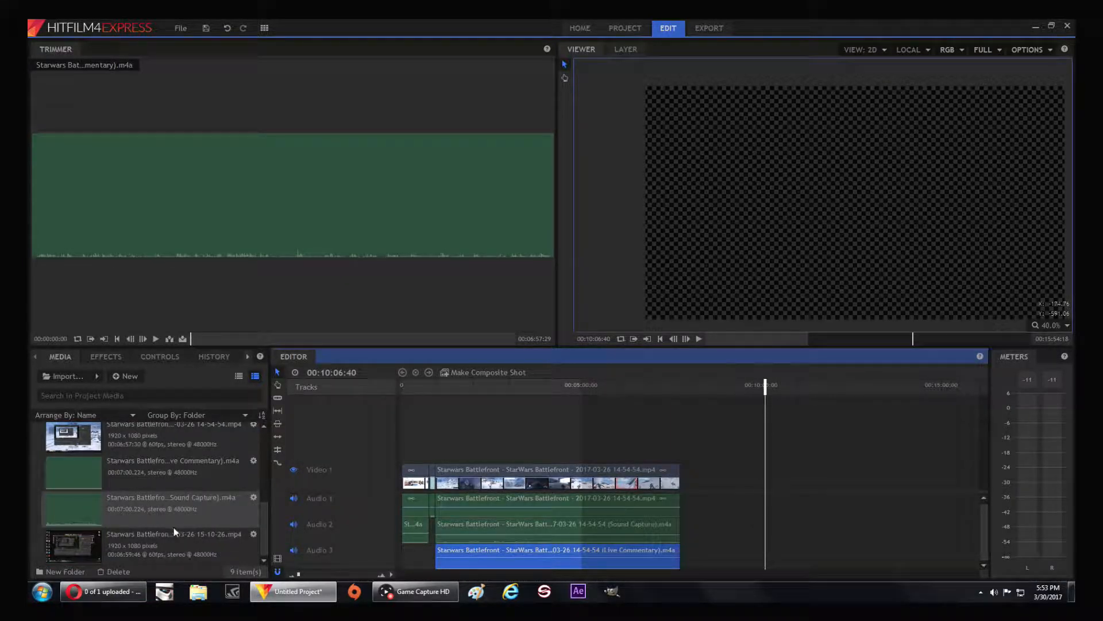
pyautogui.moveTo(182, 533); pyautogui.dragTo(774, 475)
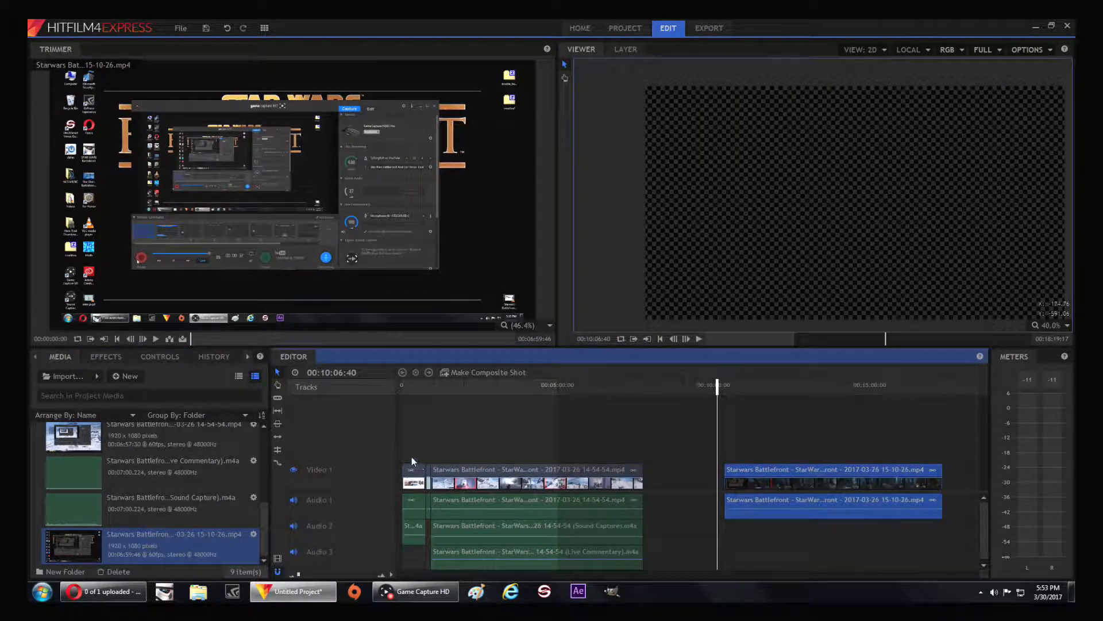
pyautogui.moveTo(176, 518); pyautogui.dragTo(726, 525)
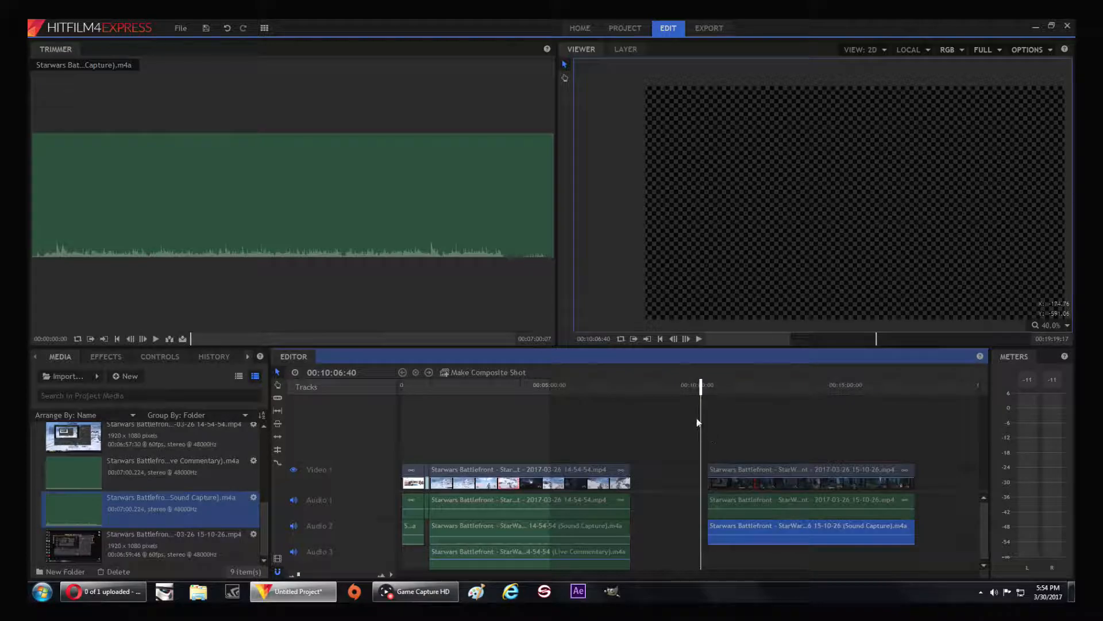
pyautogui.moveTo(700, 391); pyautogui.dragTo(707, 395)
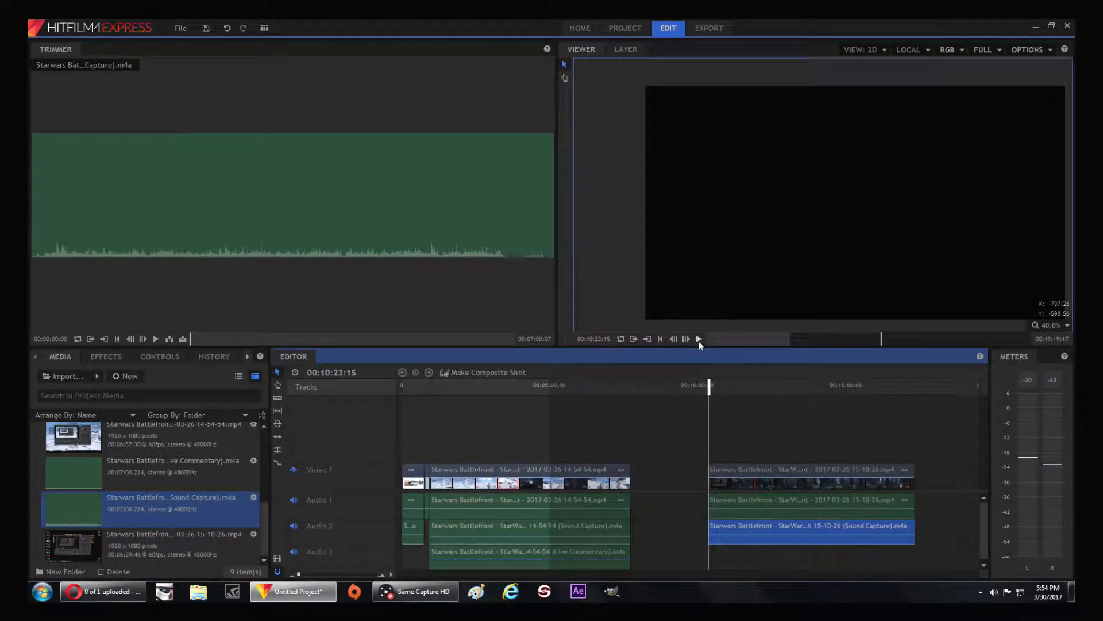
pyautogui.click(699, 339)
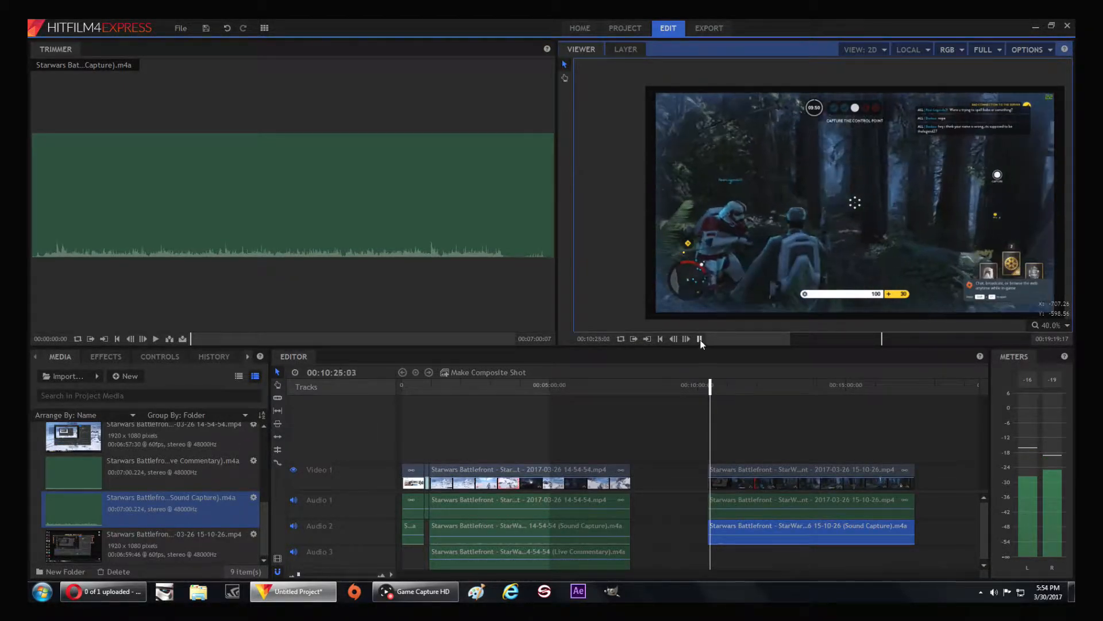
pyautogui.click(700, 341)
pyautogui.click(838, 512)
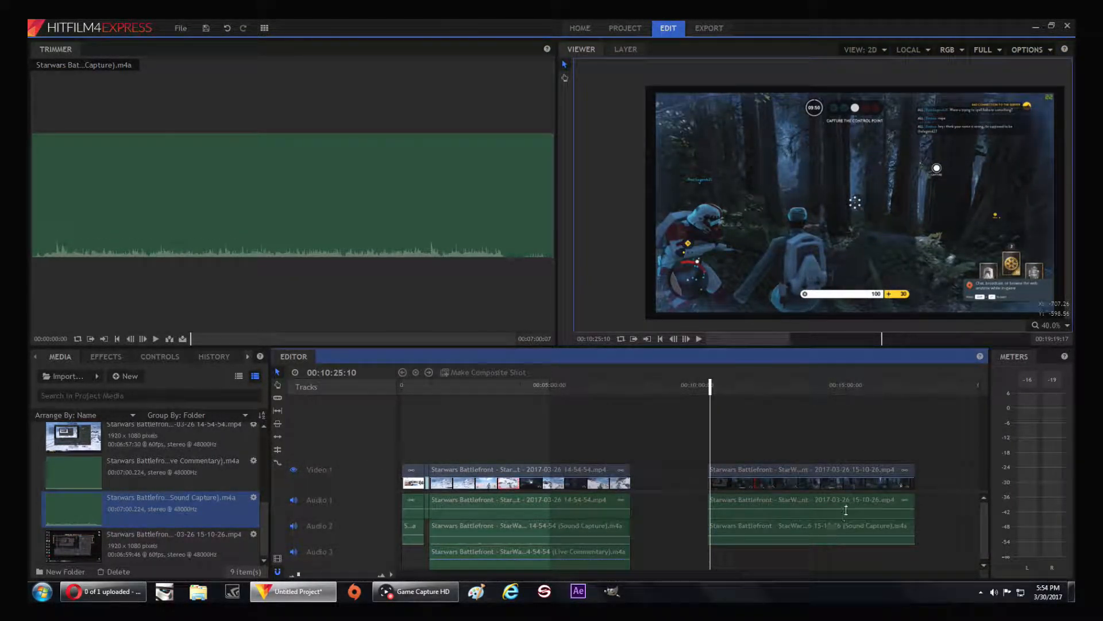
pyautogui.moveTo(170, 469); pyautogui.dragTo(710, 554)
# Adjust the volume levels of the 15-10-26 Live Commentary and Sound Capture clips, previewing the mix around 00:11:07
pyautogui.moveTo(711, 390)
pyautogui.mouseDown()
pyautogui.moveTo(669, 392)
pyautogui.moveTo(713, 396)
pyautogui.mouseUp()
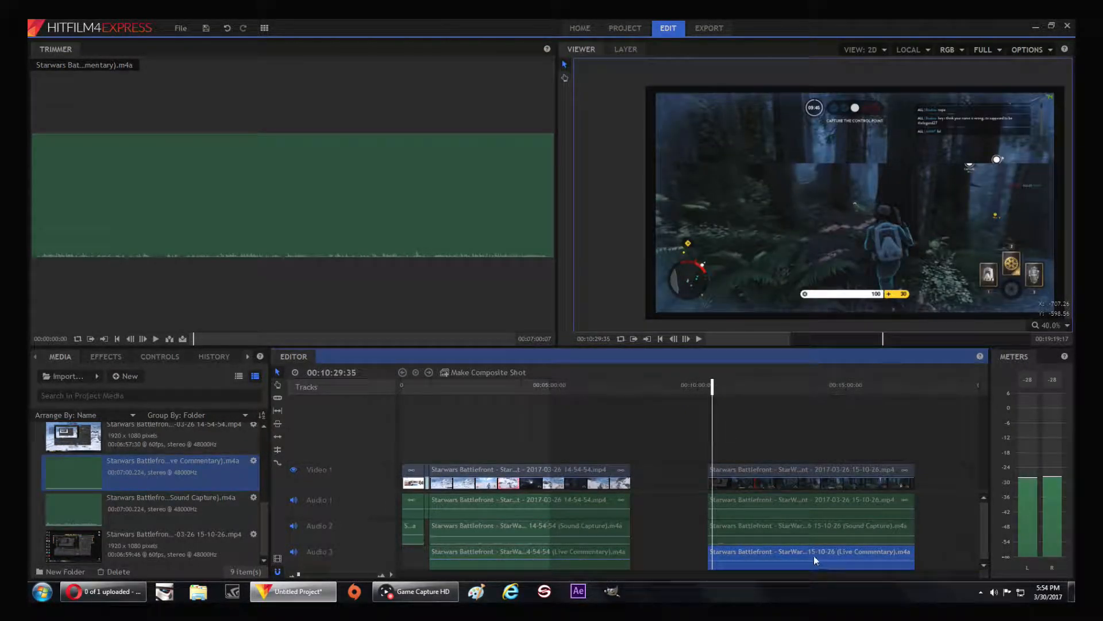
pyautogui.moveTo(811, 560); pyautogui.dragTo(813, 550)
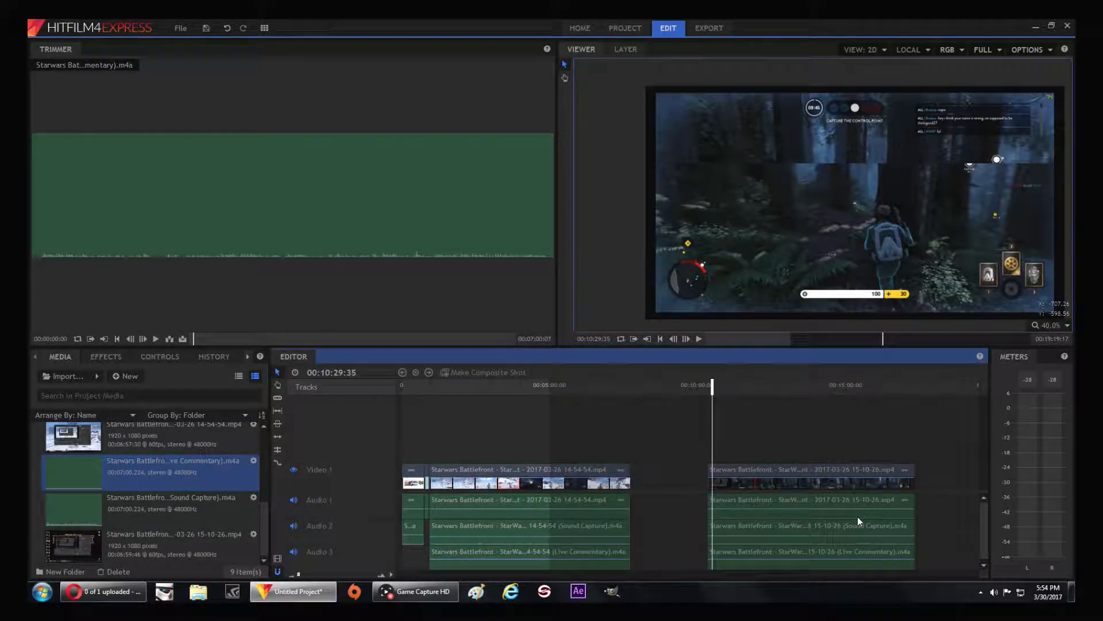
pyautogui.click(415, 591)
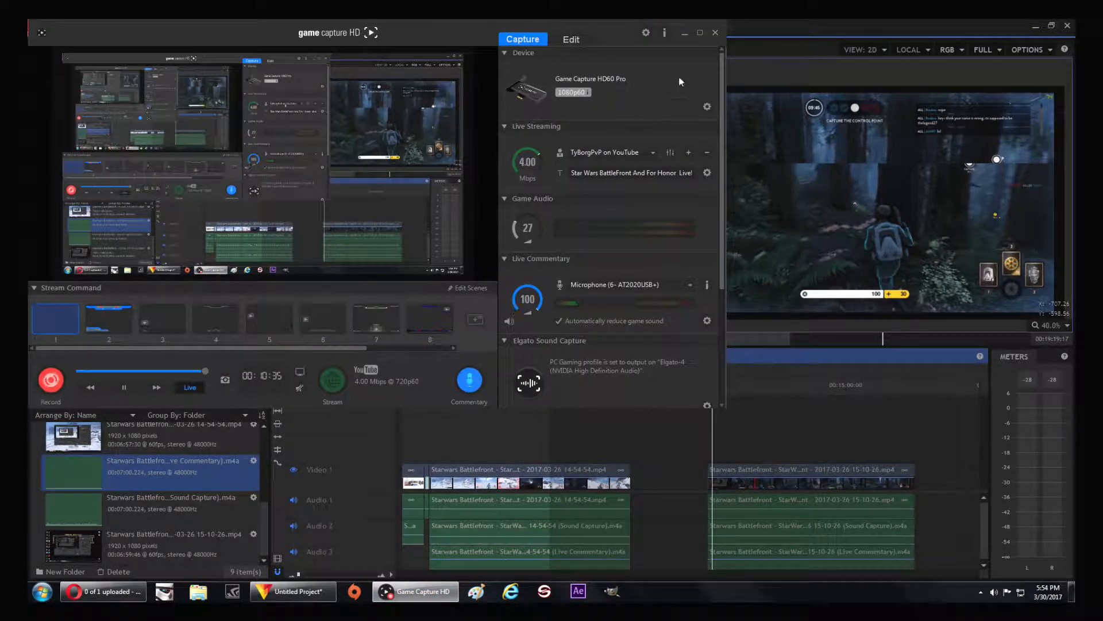
pyautogui.click(685, 33)
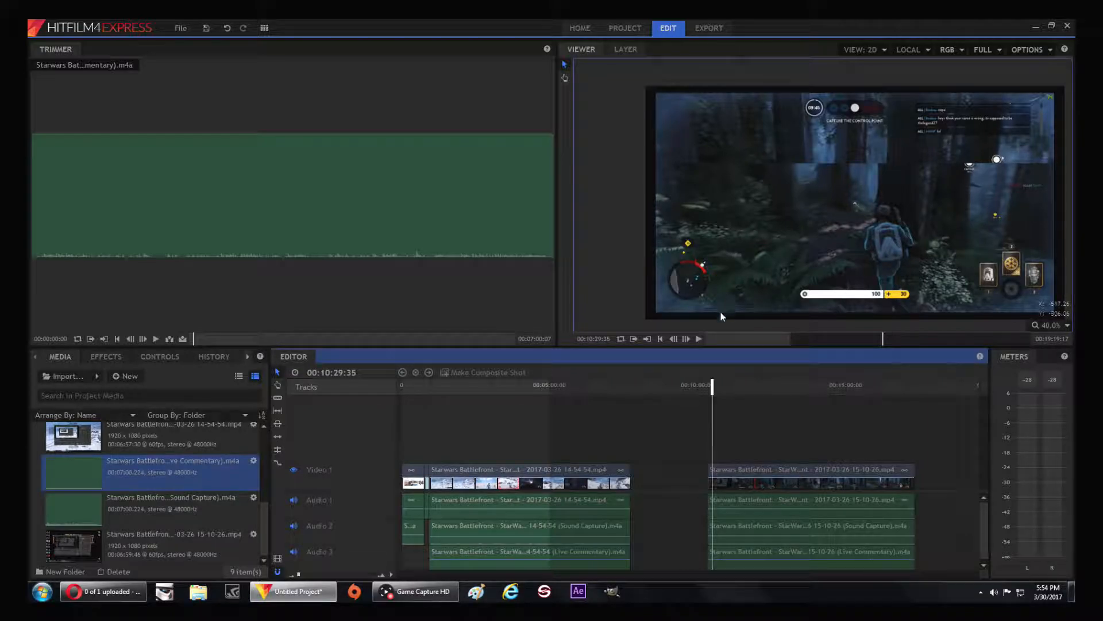
pyautogui.moveTo(711, 382); pyautogui.dragTo(731, 382)
pyautogui.press('space')
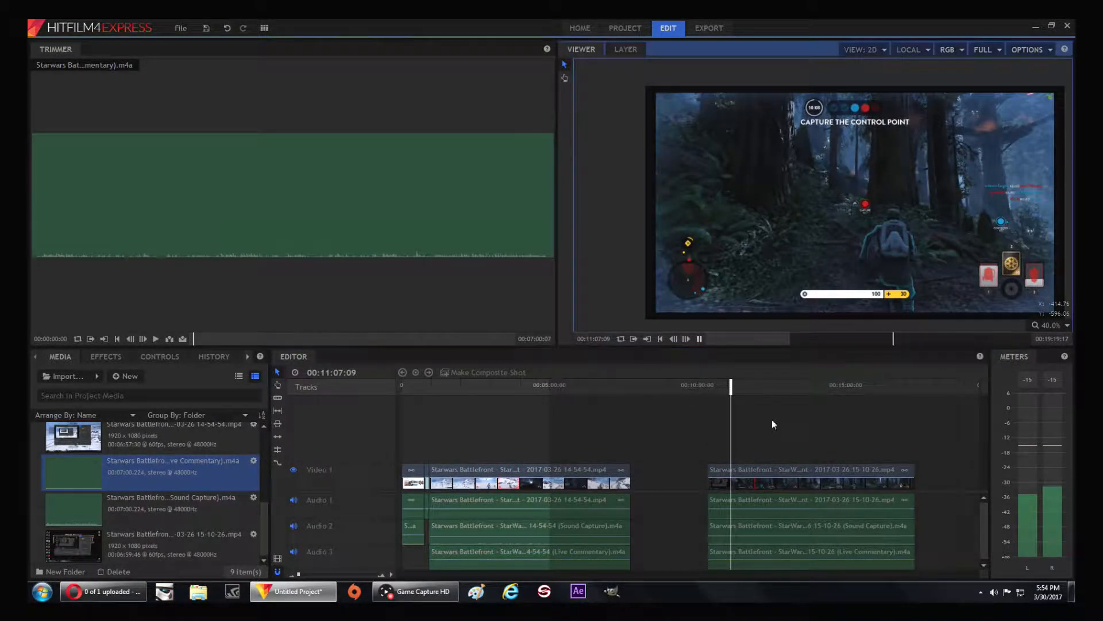
pyautogui.click(794, 536)
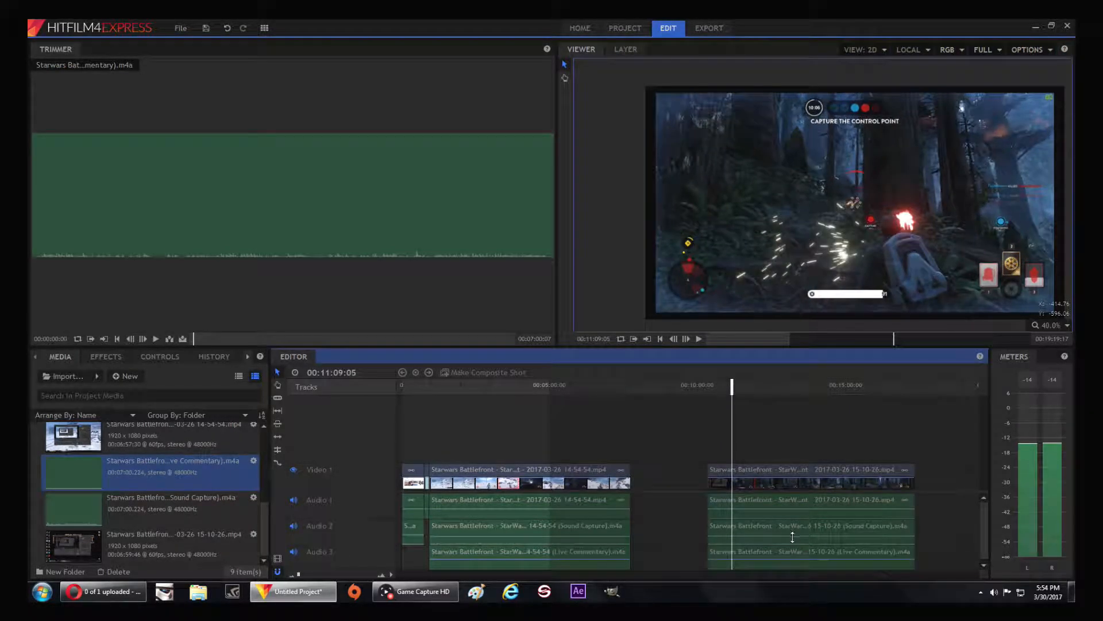
pyautogui.click(699, 339)
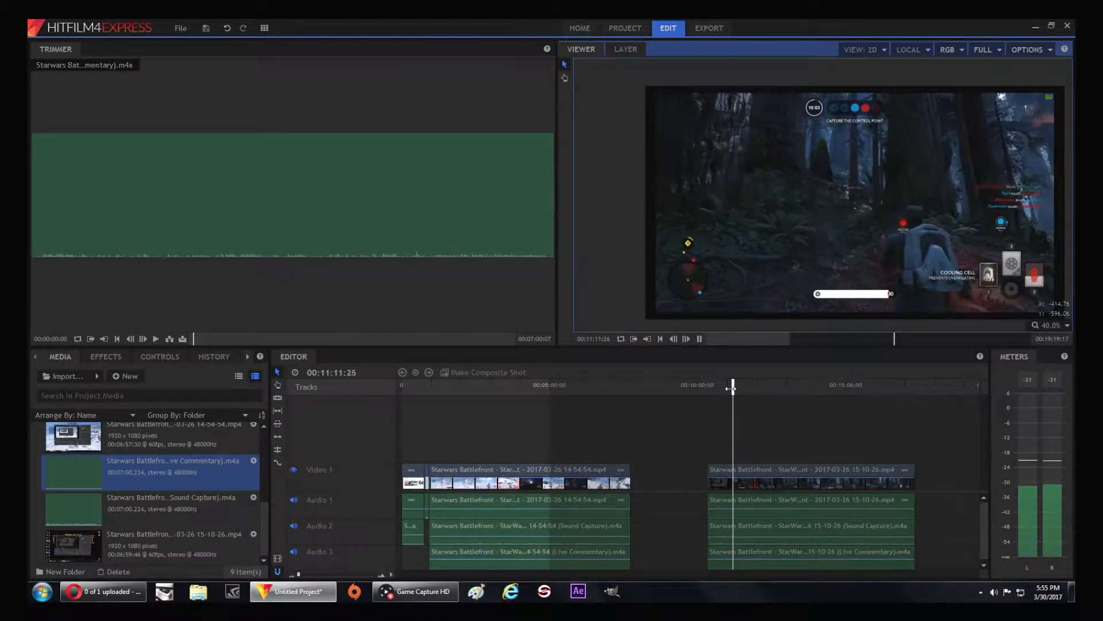
# Play from about 00:10:25 and trim the starts of the 15-10-26 video, Sound Capture and Live Commentary clips to 00:10:29:19
pyautogui.moveTo(735, 389); pyautogui.dragTo(710, 388)
pyautogui.click(700, 338)
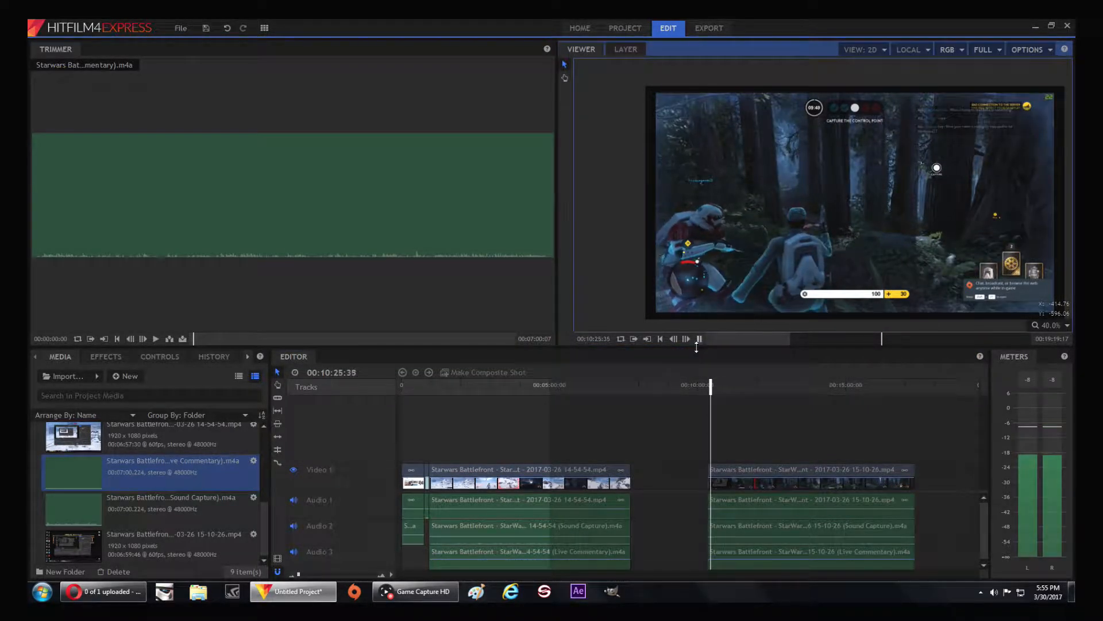
pyautogui.click(700, 341)
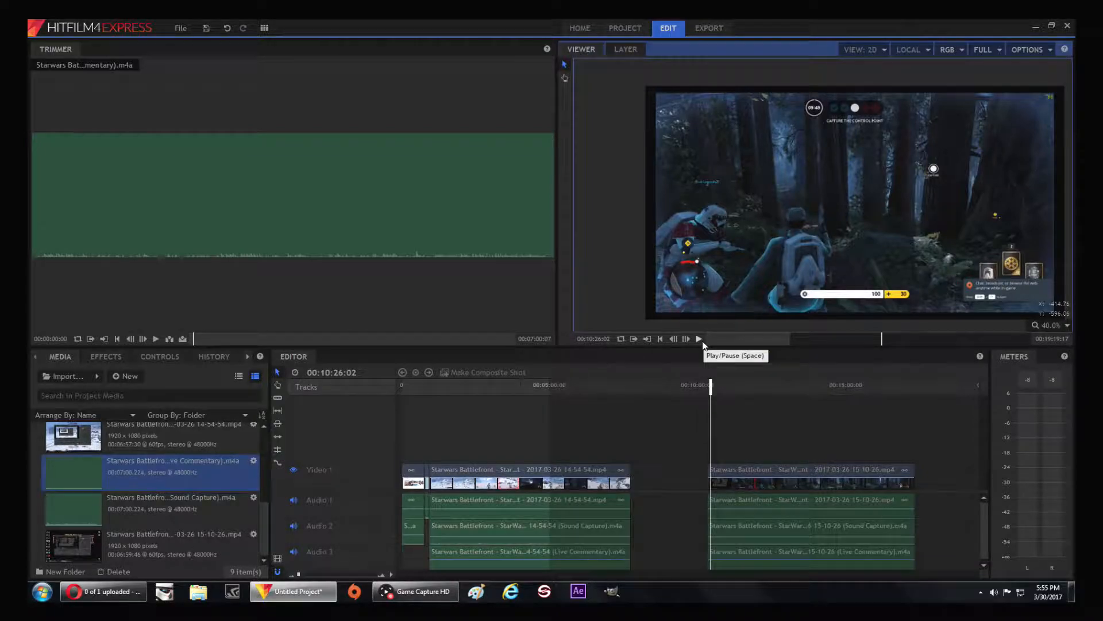
pyautogui.click(702, 341)
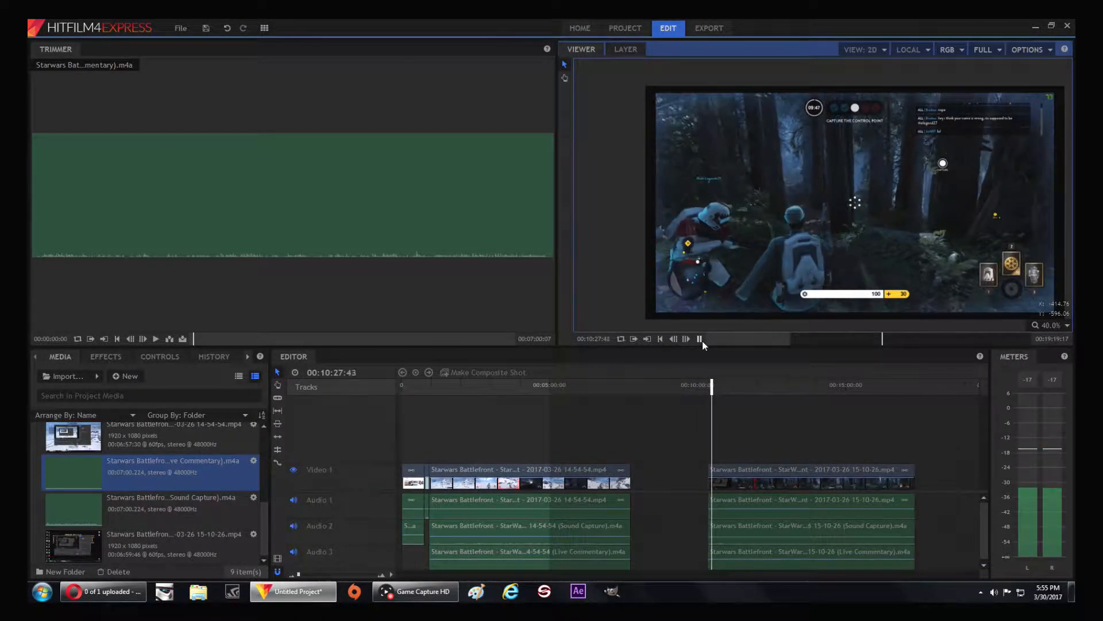
pyautogui.click(701, 338)
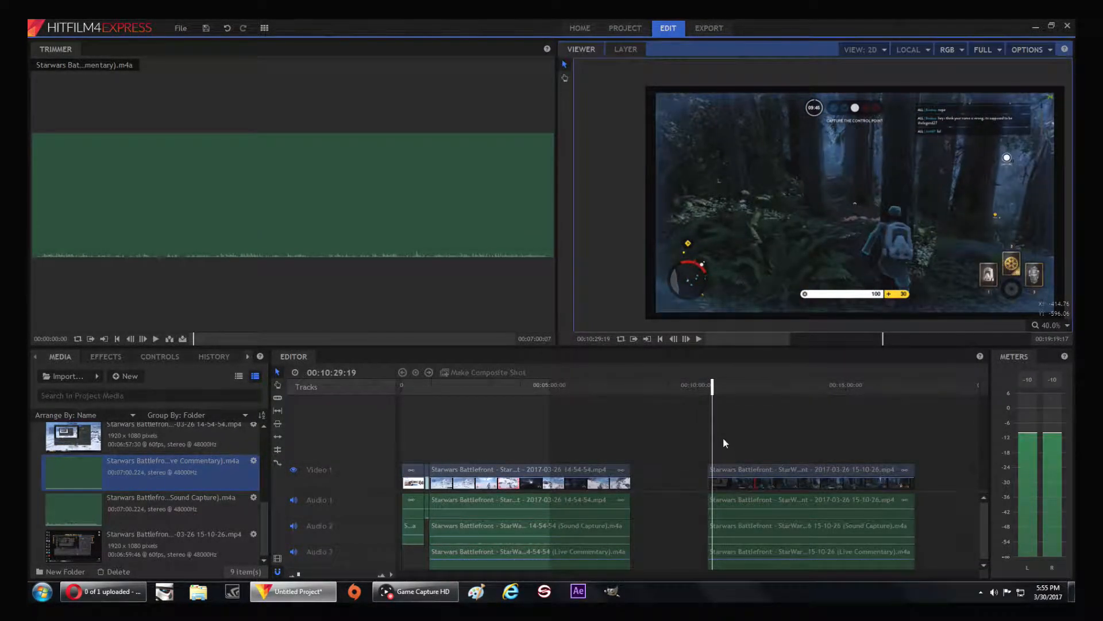
pyautogui.moveTo(706, 472); pyautogui.dragTo(711, 555)
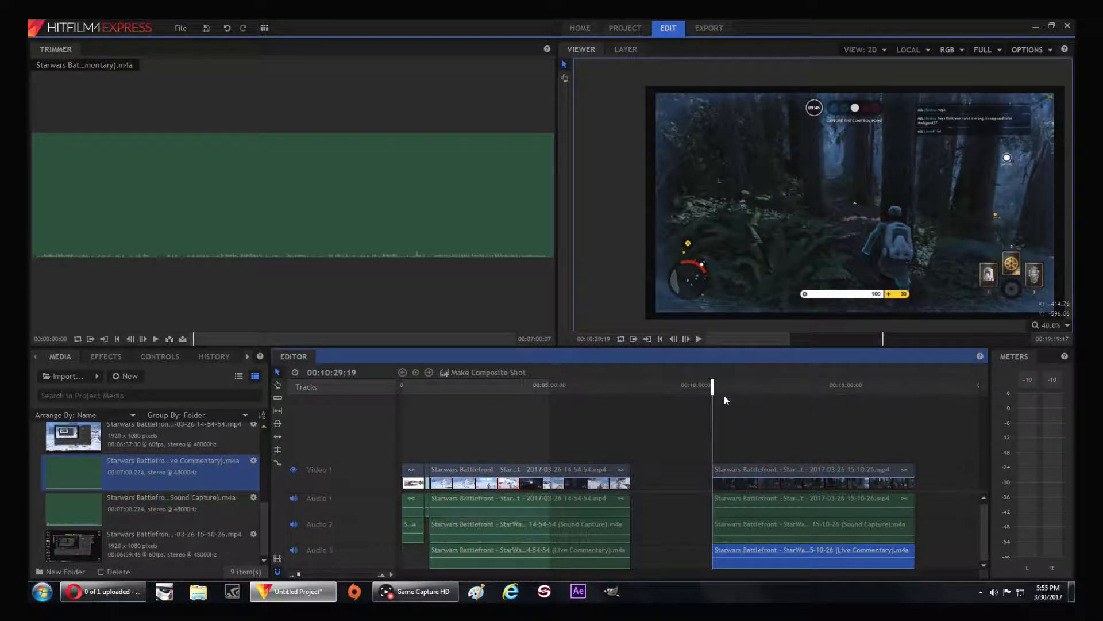
pyautogui.click(699, 338)
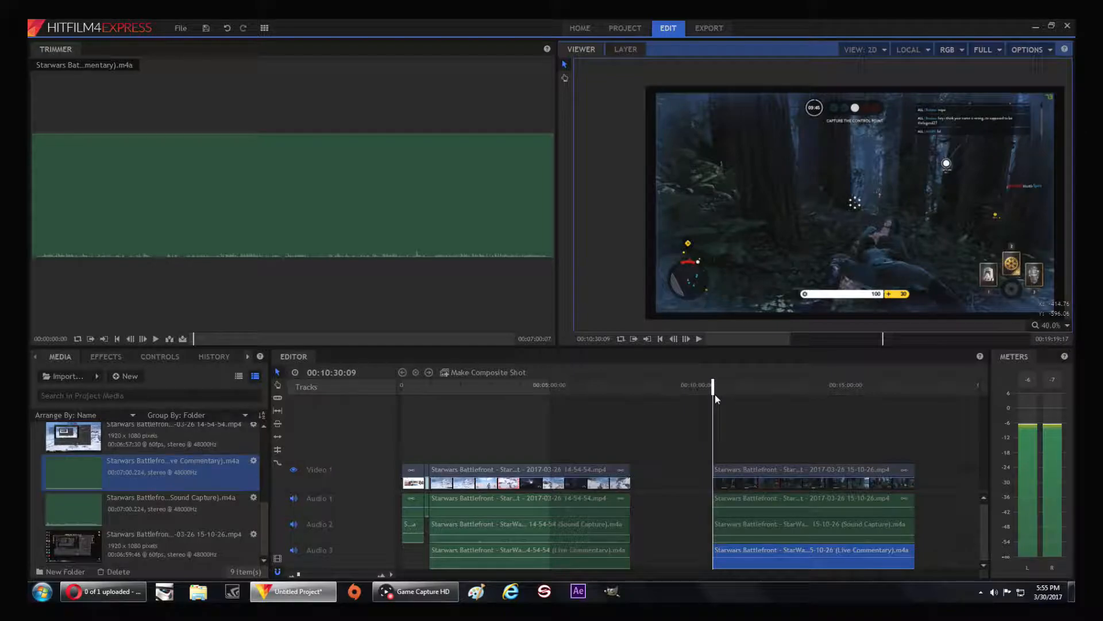
# Preview the end of the 15-10-26 footage and trim the ends of its video, Sound Capture and Live Commentary clips to 00:17:13:12
pyautogui.moveTo(712, 383); pyautogui.dragTo(906, 372)
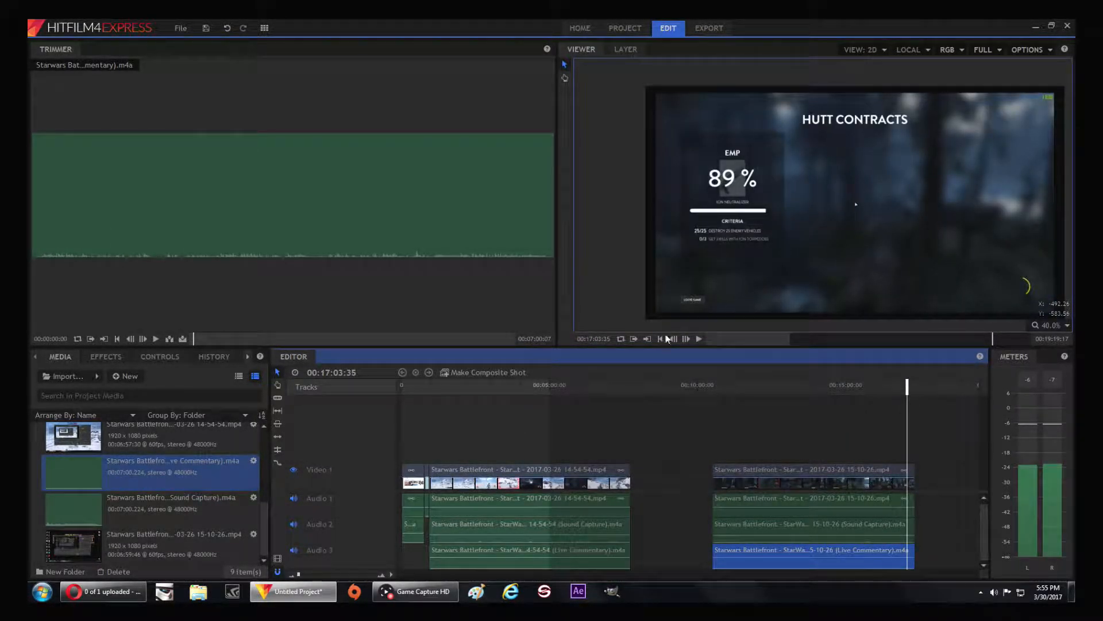
pyautogui.click(699, 338)
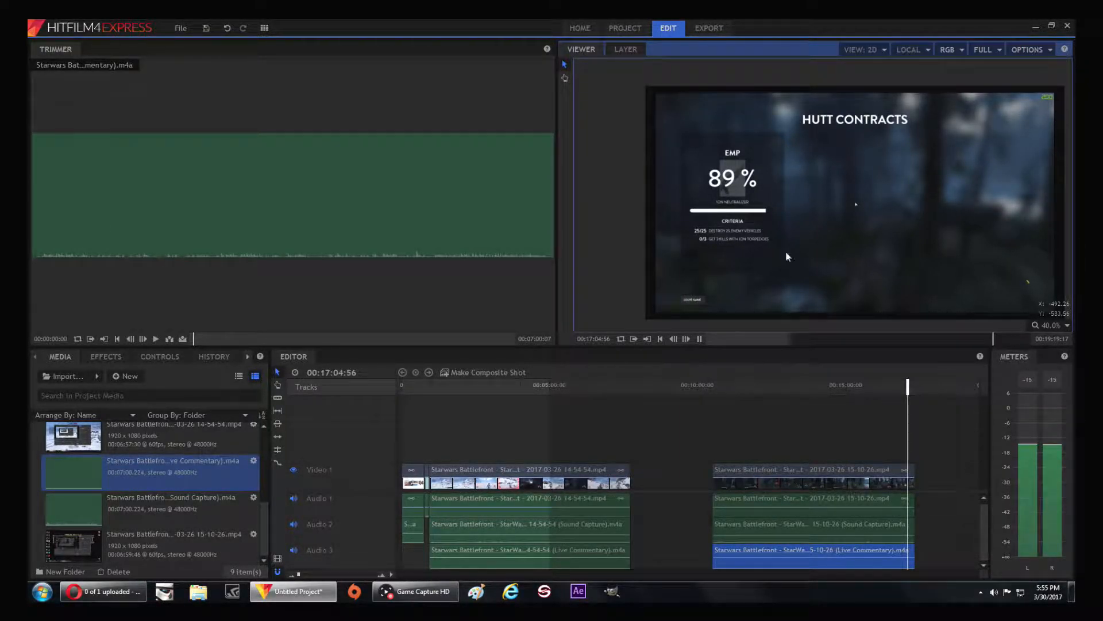
pyautogui.click(699, 340)
pyautogui.moveTo(908, 387); pyautogui.dragTo(884, 406)
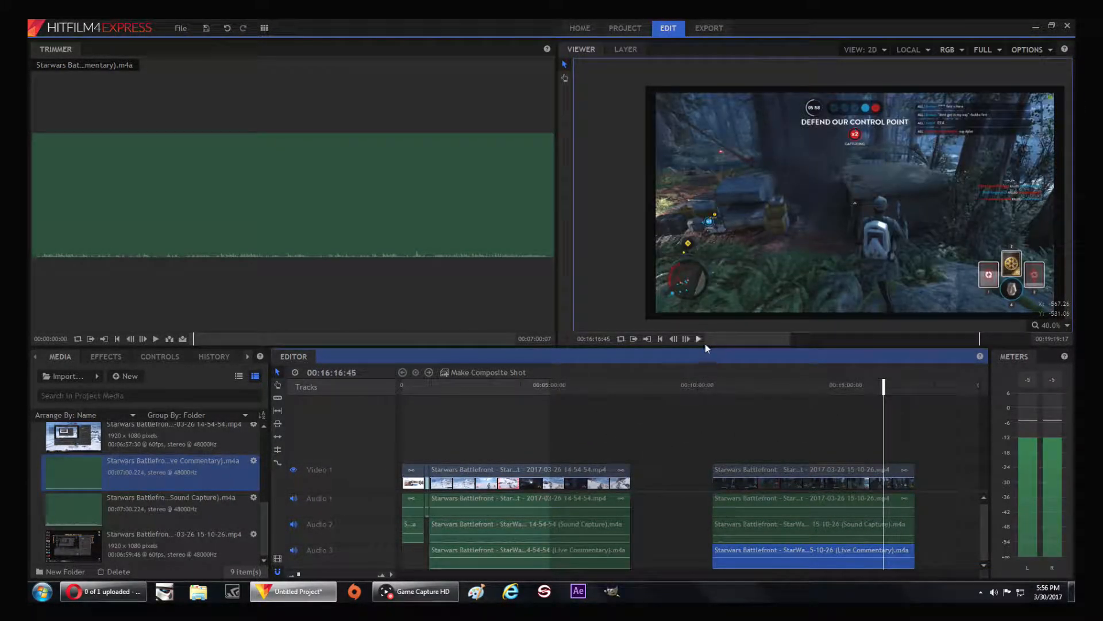
pyautogui.click(700, 340)
pyautogui.moveTo(885, 391); pyautogui.dragTo(912, 380)
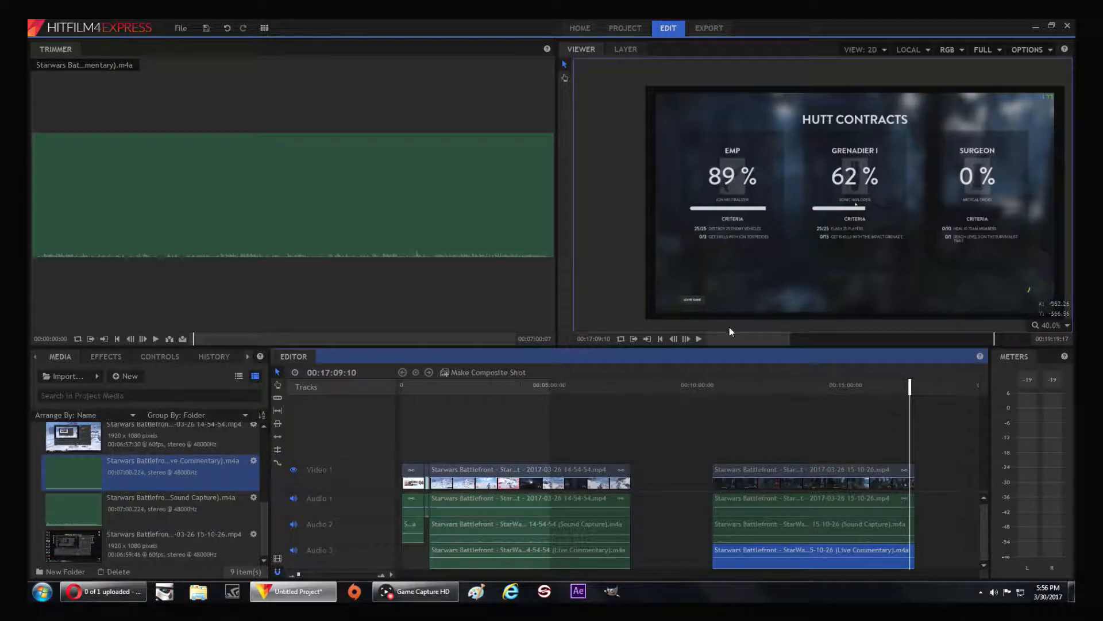
pyautogui.click(700, 338)
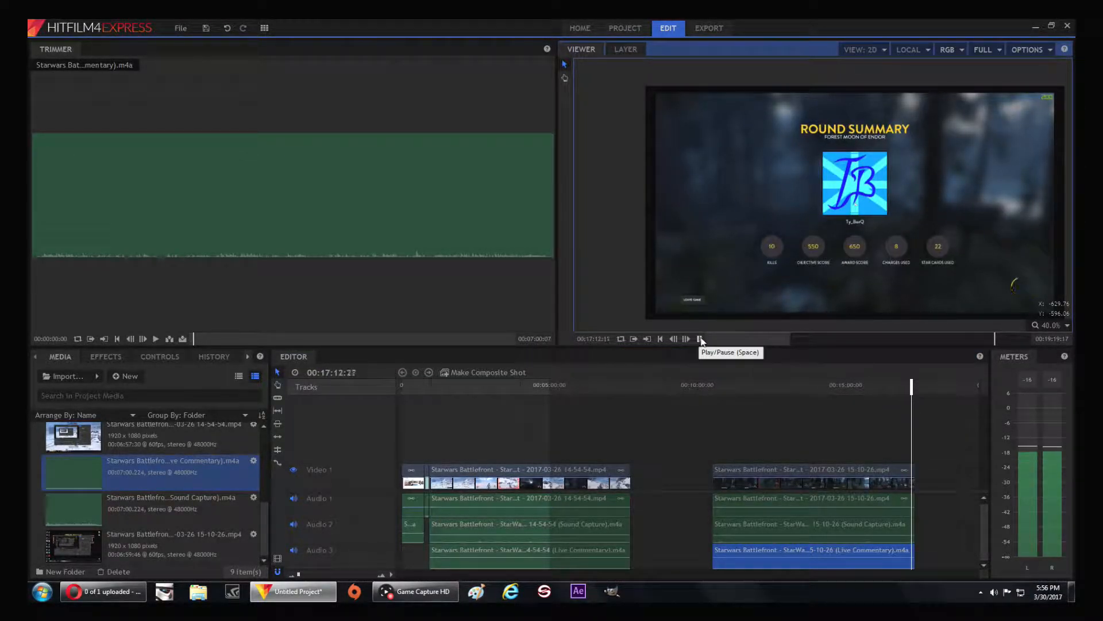
pyautogui.click(700, 339)
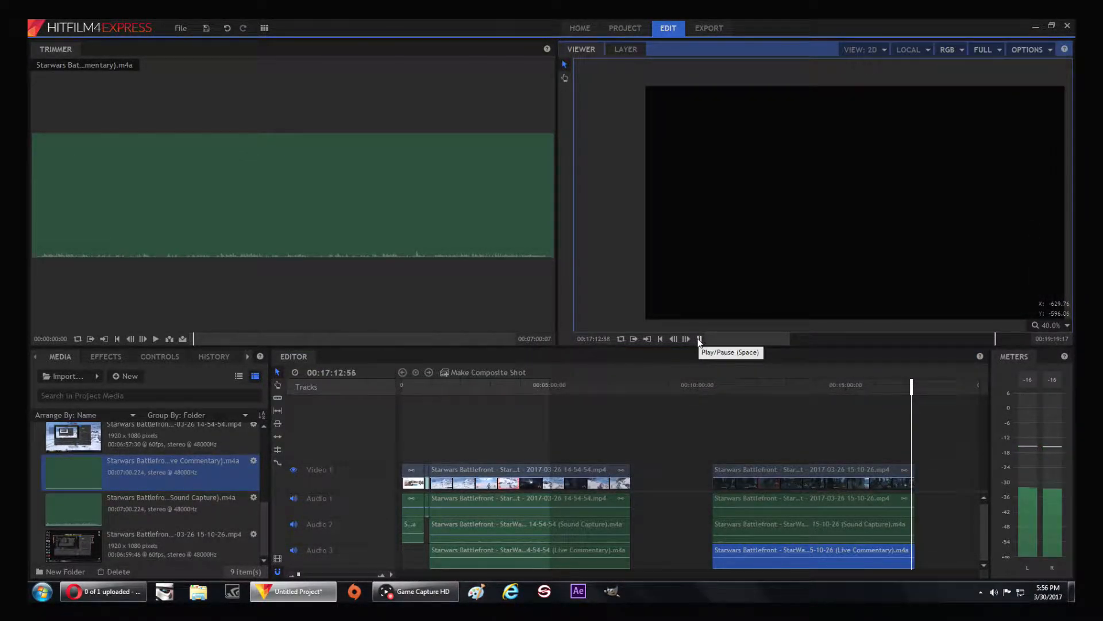
pyautogui.click(919, 472)
pyautogui.moveTo(912, 550); pyautogui.dragTo(915, 556)
# Move the 15-10-26 video, Sound Capture and Live Commentary clips directly behind the 14-54-54 clips, closing the gap
pyautogui.moveTo(867, 470); pyautogui.dragTo(771, 483)
pyautogui.moveTo(781, 524); pyautogui.dragTo(715, 538)
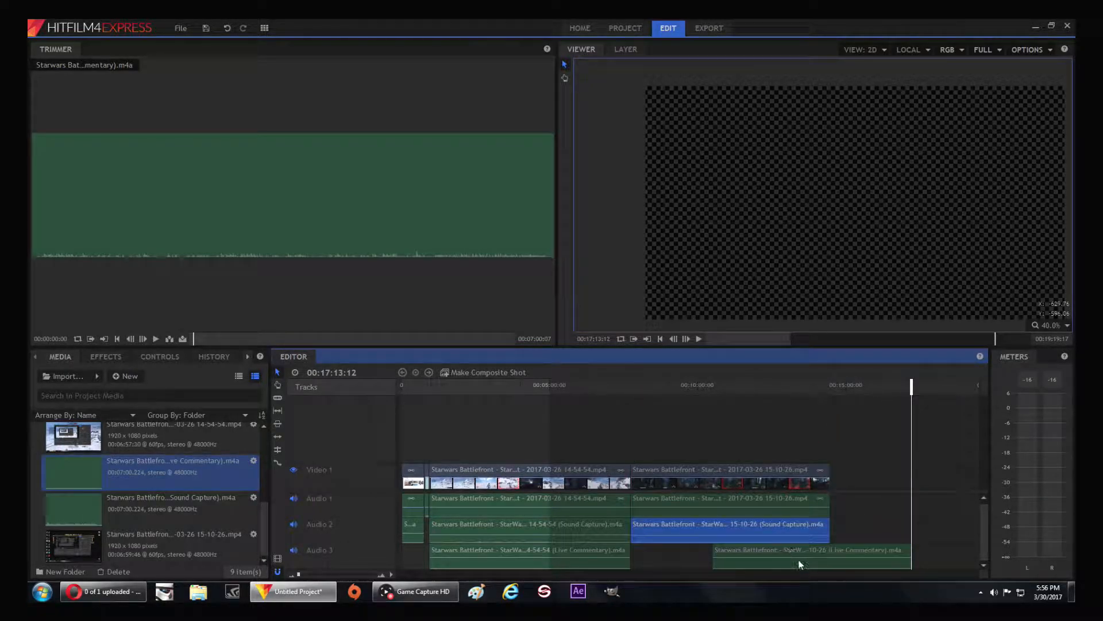
pyautogui.moveTo(801, 549); pyautogui.dragTo(645, 553)
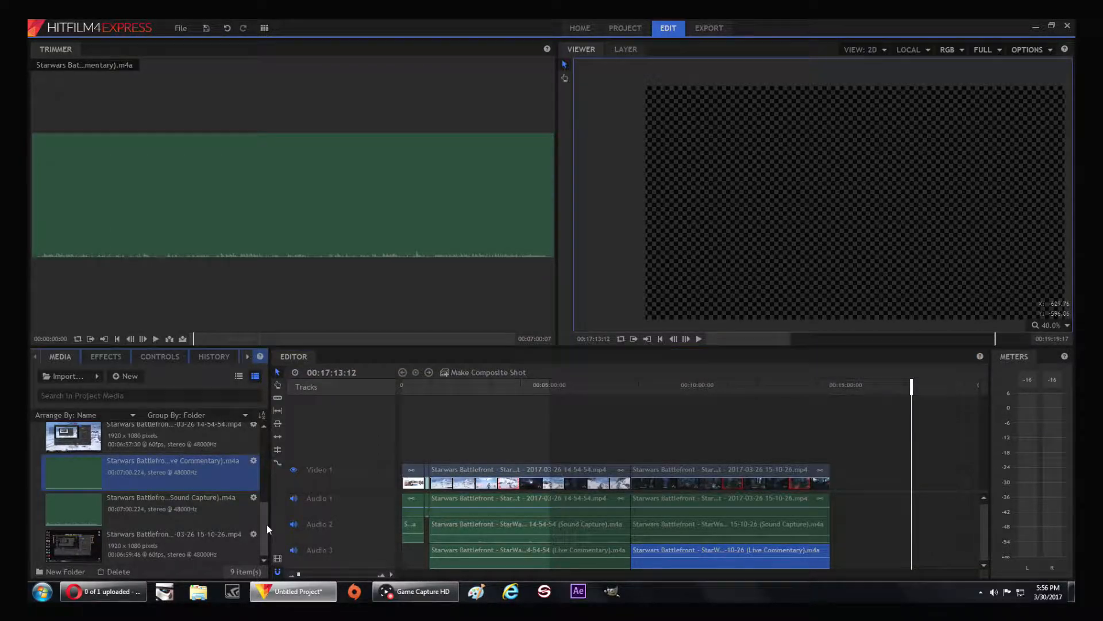
# Import Outro New v2 from the Videos folder and place it on Video 1 directly behind the 15-10-26 clip
pyautogui.moveTo(267, 525); pyautogui.dragTo(262, 445)
pyautogui.scroll(-5, 208, 503)
pyautogui.scroll(5, 178, 519)
pyautogui.click(64, 376)
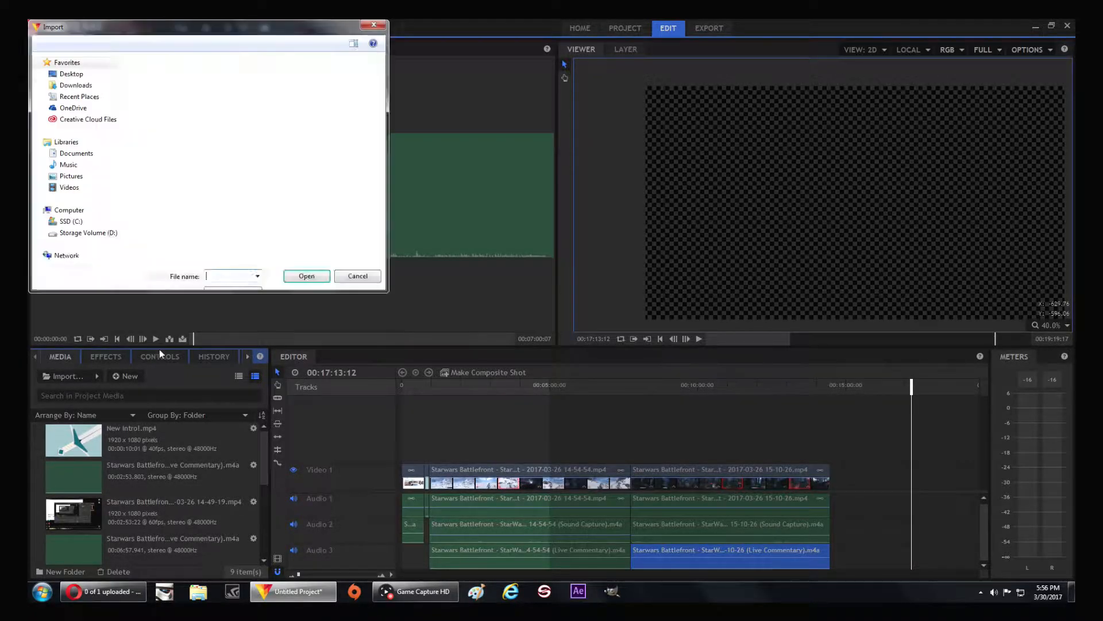
pyautogui.moveTo(546, 122); pyautogui.dragTo(553, 235)
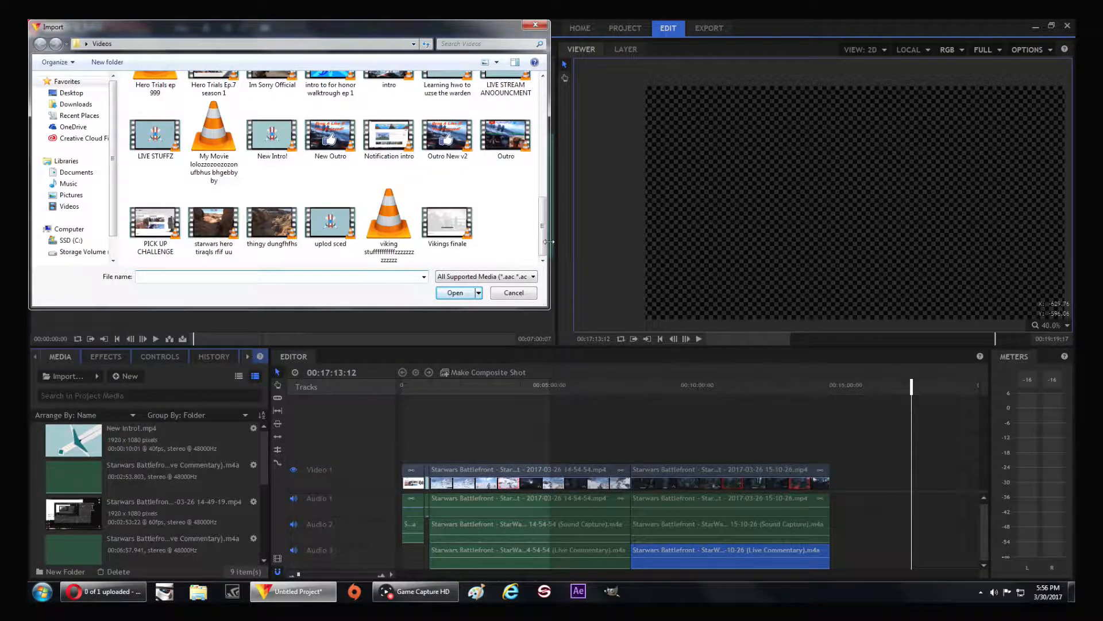
pyautogui.moveTo(458, 127)
pyautogui.mouseDown()
pyautogui.moveTo(465, 220)
pyautogui.moveTo(195, 409)
pyautogui.moveTo(459, 145)
pyautogui.mouseUp()
pyautogui.doubleClick(458, 133)
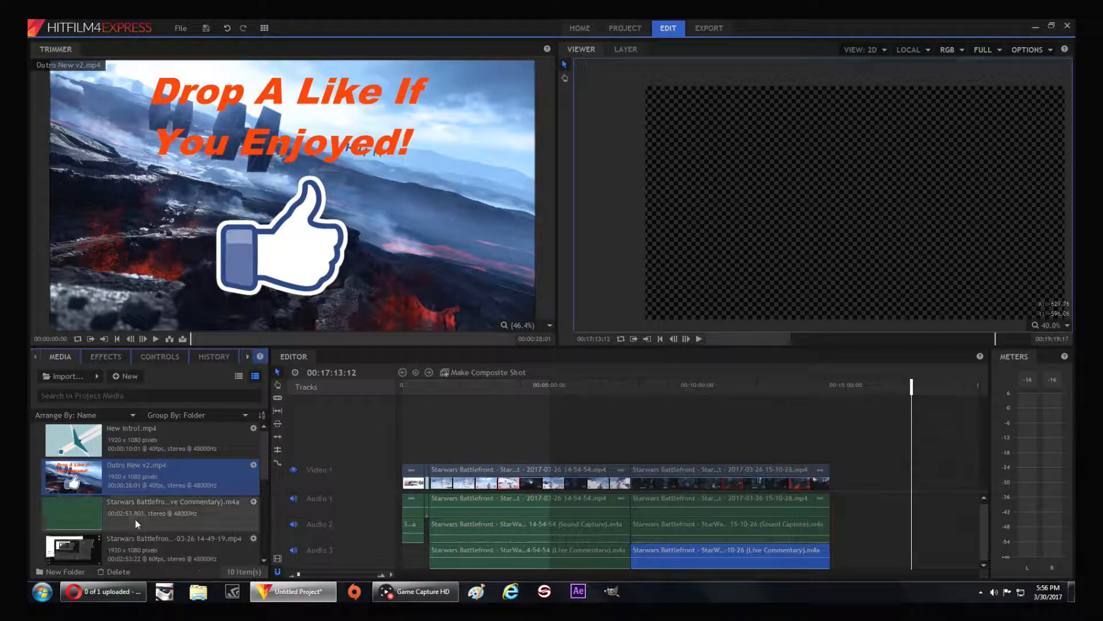
pyautogui.moveTo(143, 467); pyautogui.dragTo(912, 468)
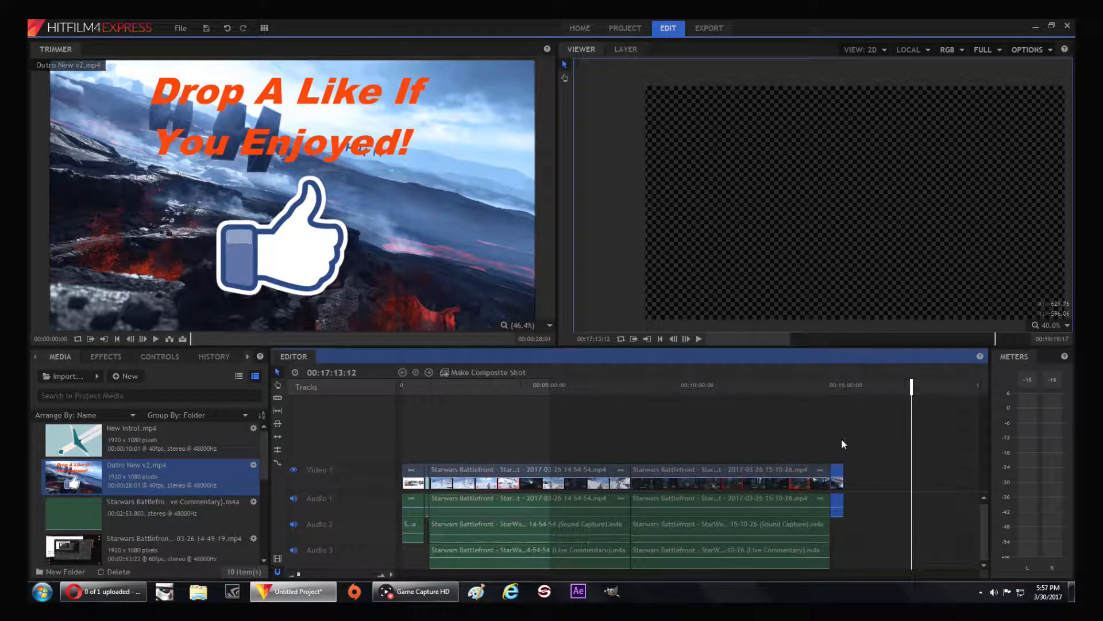
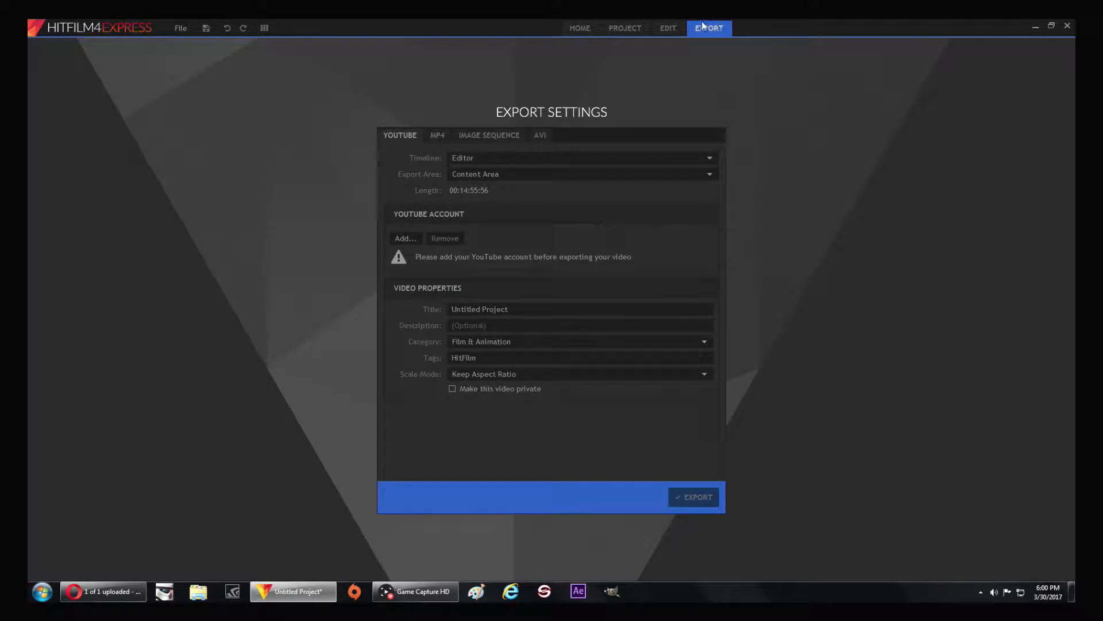
# Try starting a new project and cancel it, and examine the current project settings before returning to the edit timeline
pyautogui.click(661, 29)
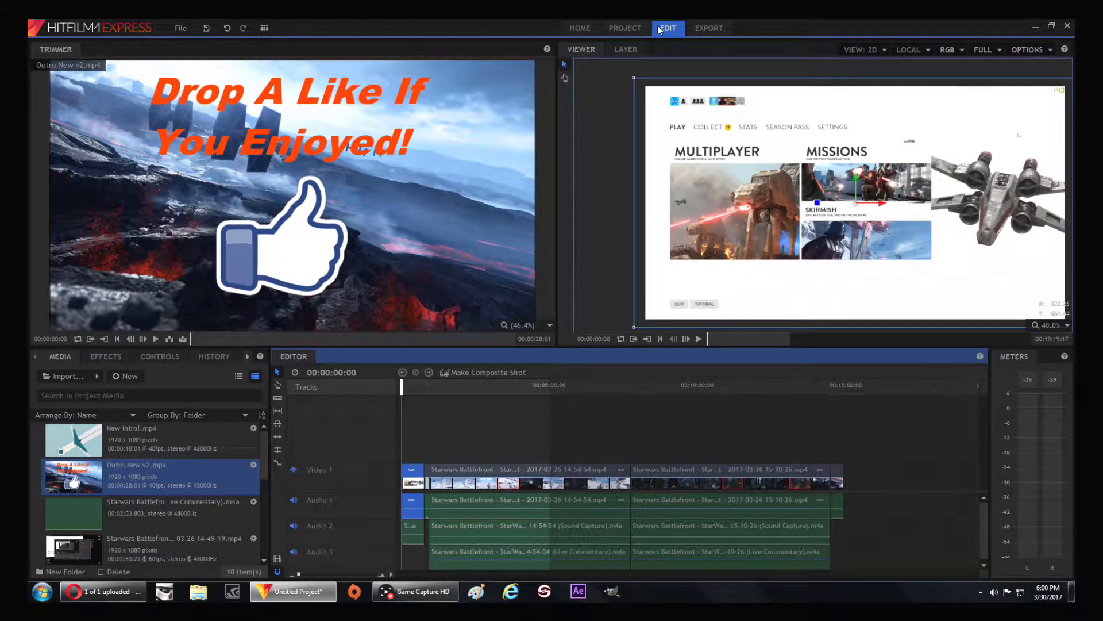
pyautogui.click(585, 28)
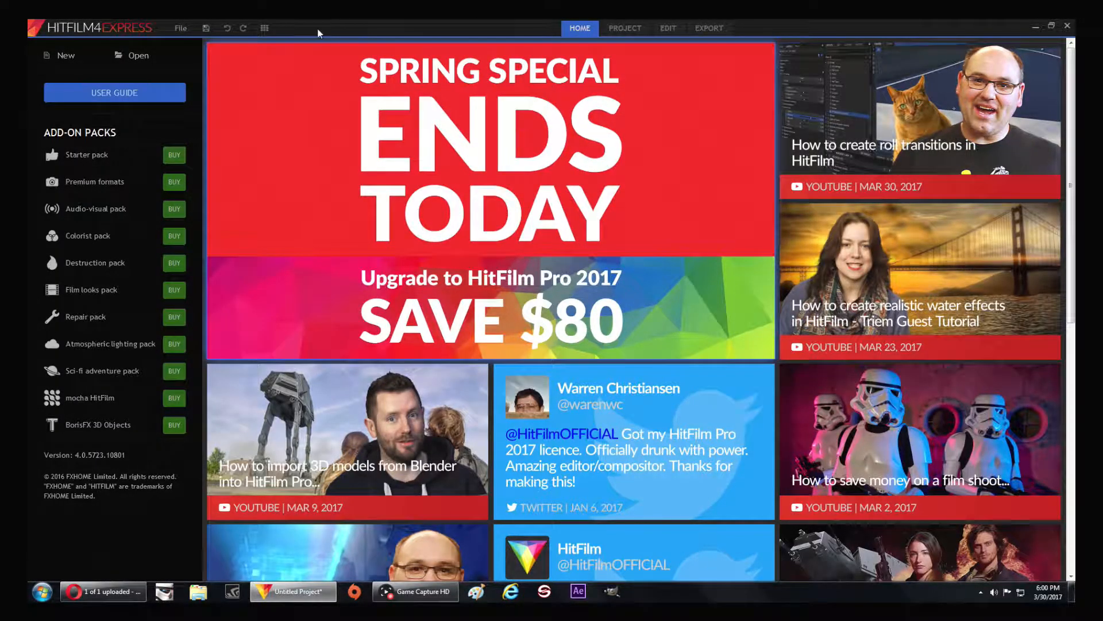
pyautogui.click(63, 64)
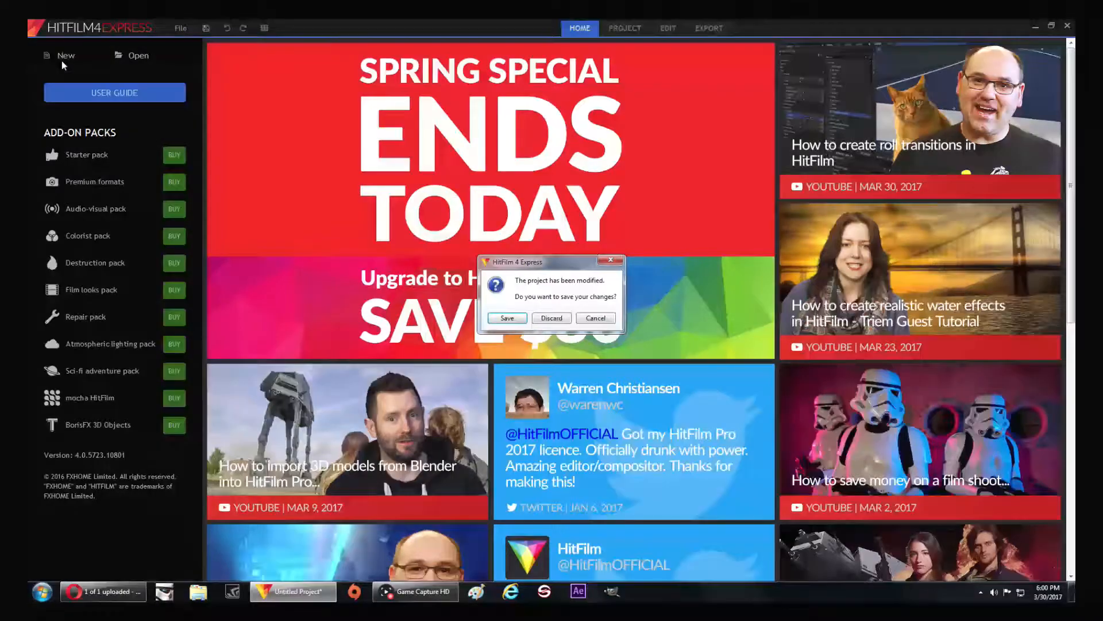
pyautogui.click(613, 261)
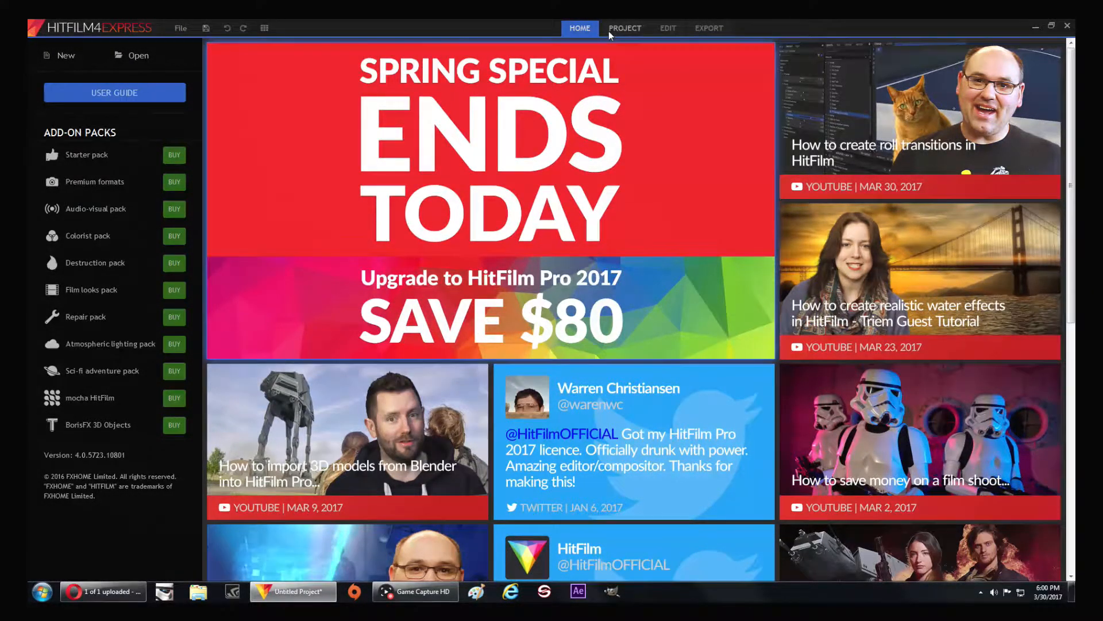
pyautogui.click(624, 28)
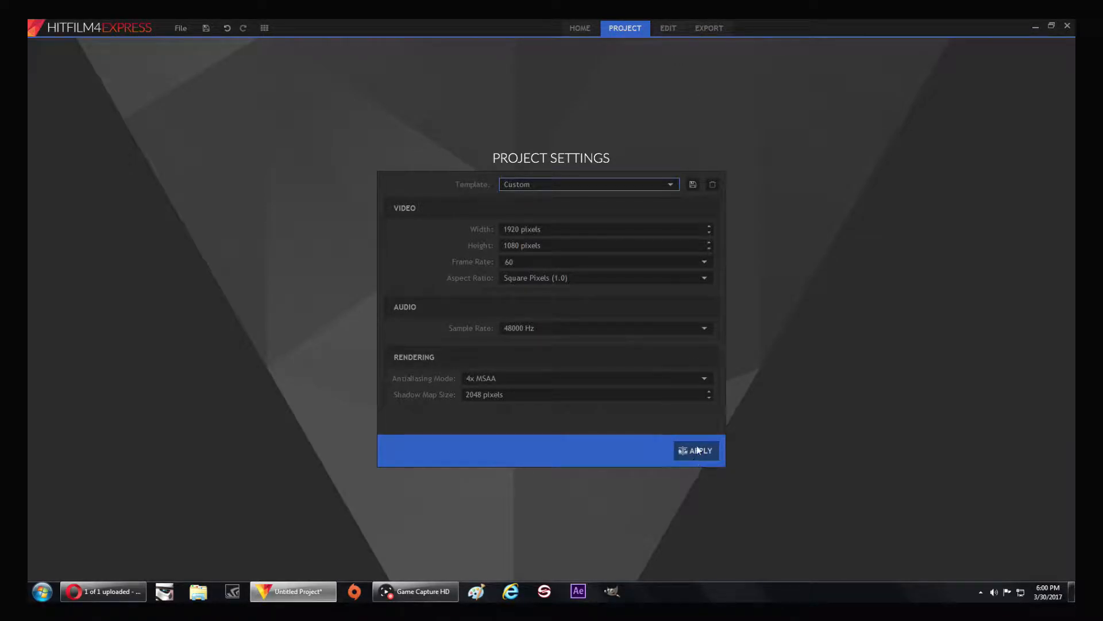
pyautogui.click(673, 30)
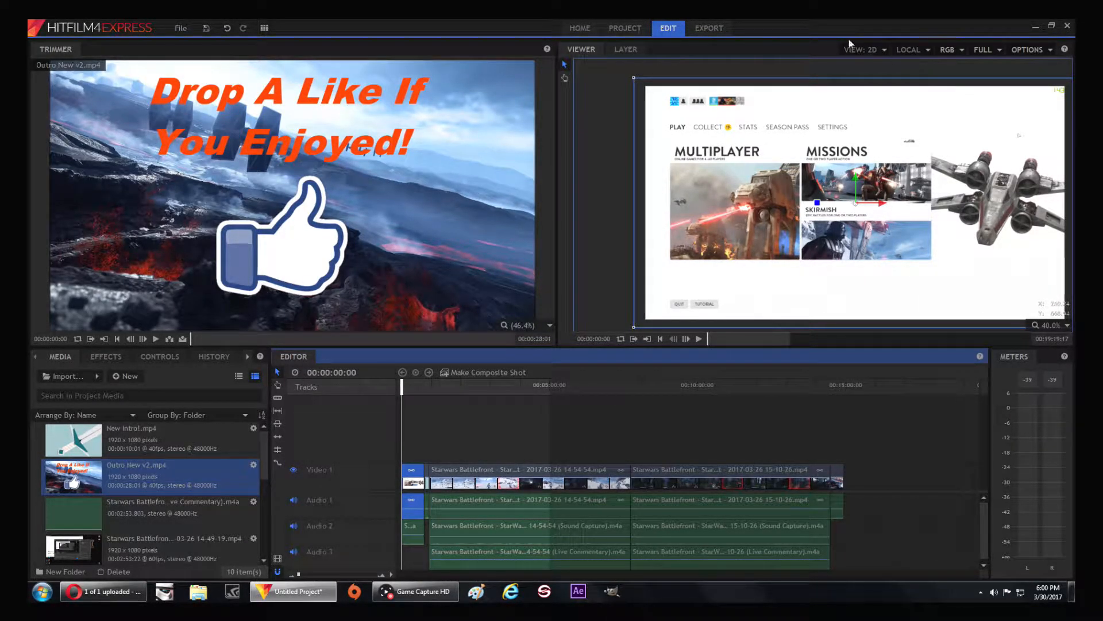
# Set up an MP4 export of the Editor timeline's content area and set its level to 4.2
pyautogui.click(721, 30)
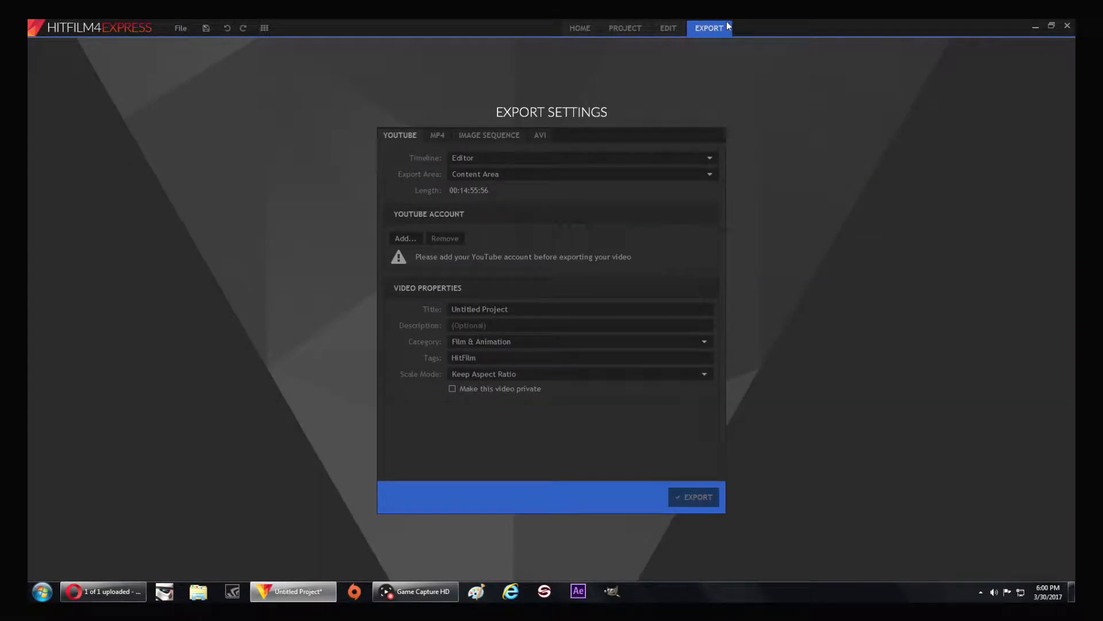
pyautogui.click(437, 138)
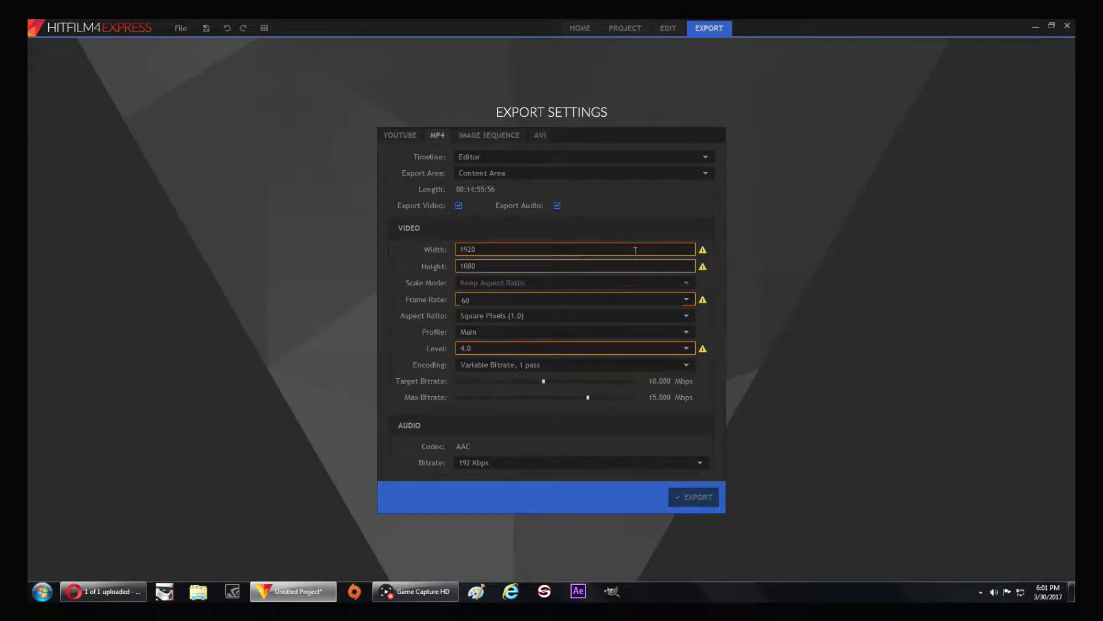
pyautogui.moveTo(704, 251)
pyautogui.click(550, 350)
pyautogui.click(510, 486)
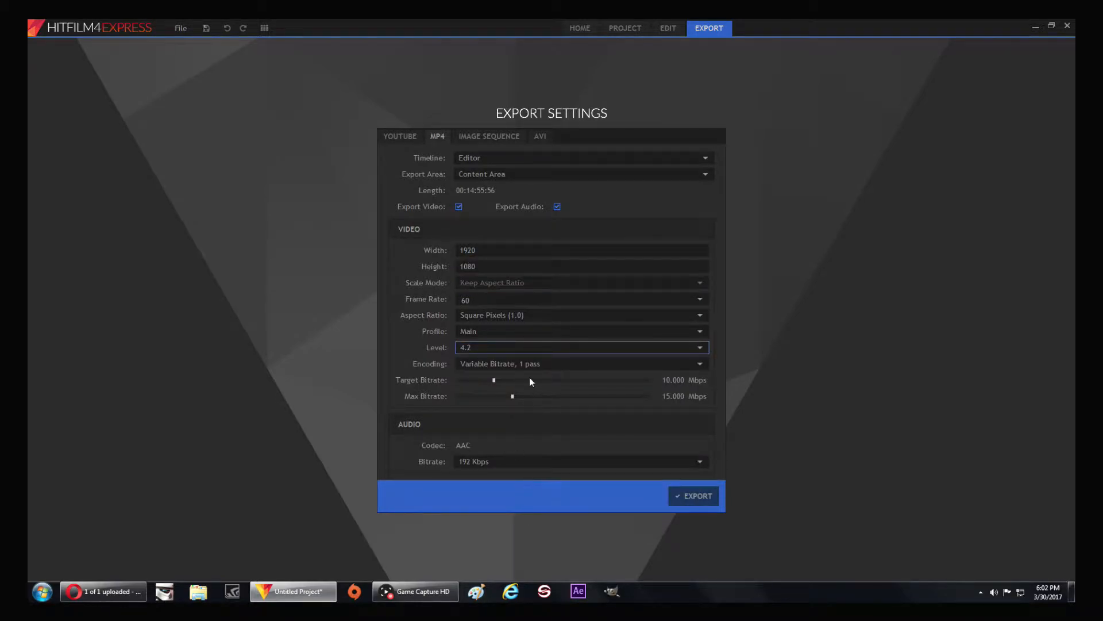
# Try level 5.1 and a lower level for the MP4 export, and return the level to 4.2
pyautogui.click(547, 342)
pyautogui.click(525, 514)
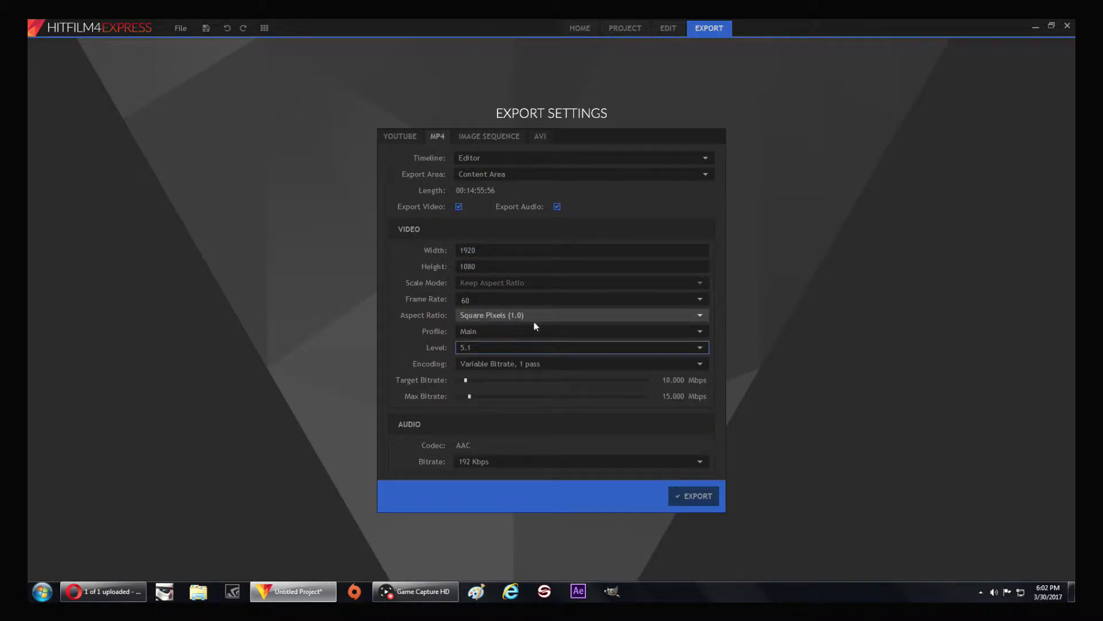
pyautogui.click(529, 346)
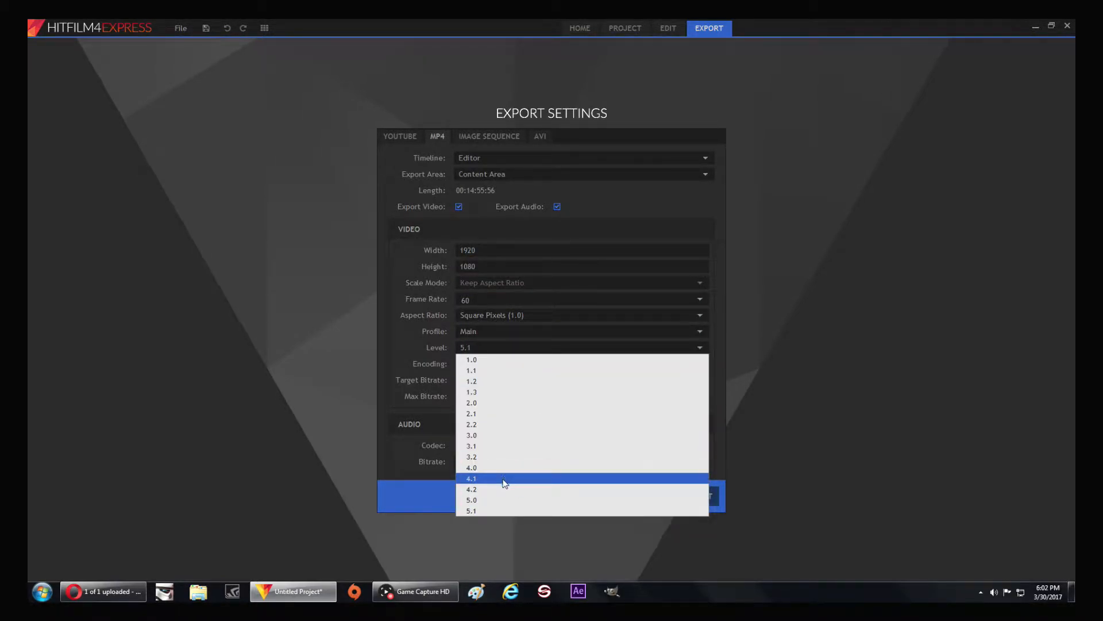
pyautogui.click(506, 473)
pyautogui.click(538, 357)
pyautogui.click(508, 490)
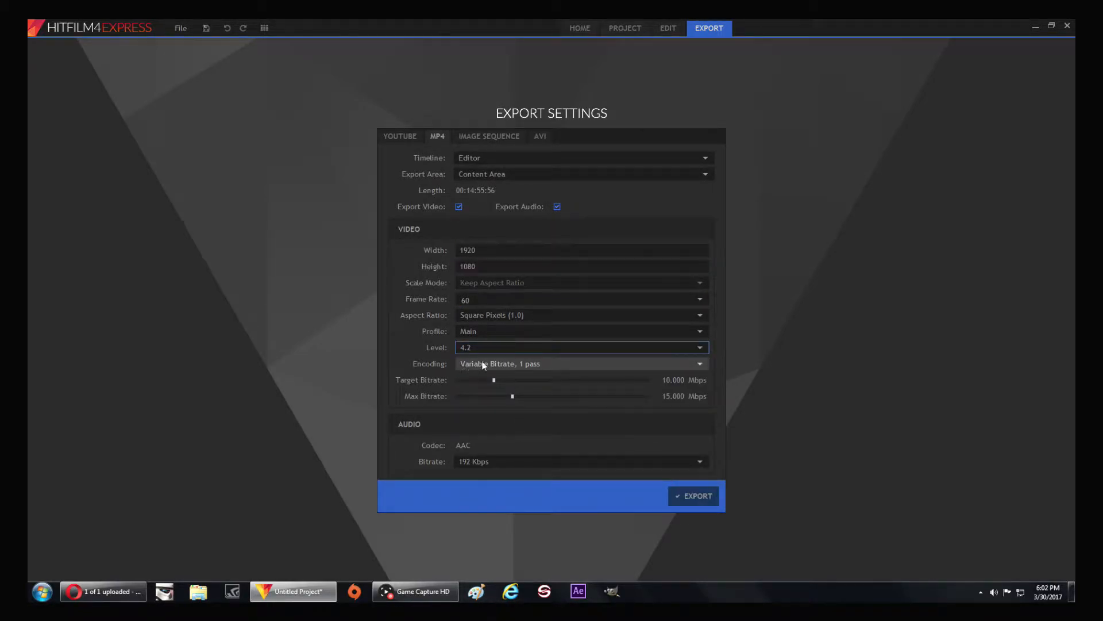
# Set the export's target bitrate to 15 Mbps and keep the AAC audio bitrate at 192 Kbps
pyautogui.click(672, 380)
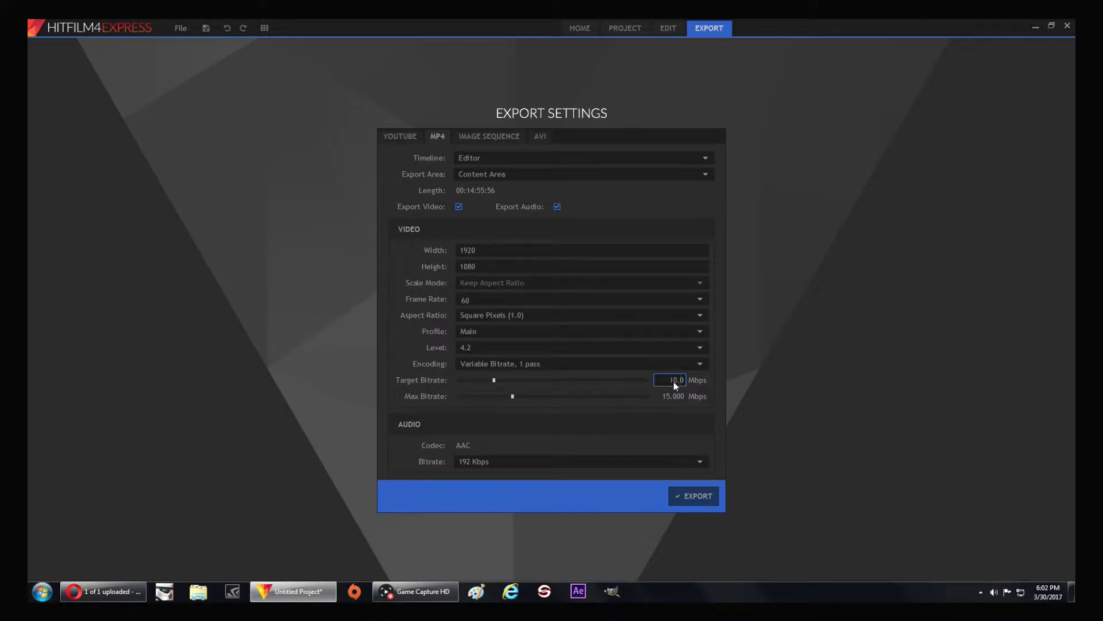
pyautogui.write('15')
pyautogui.press('Return')
pyautogui.click(695, 463)
pyautogui.click(695, 463)
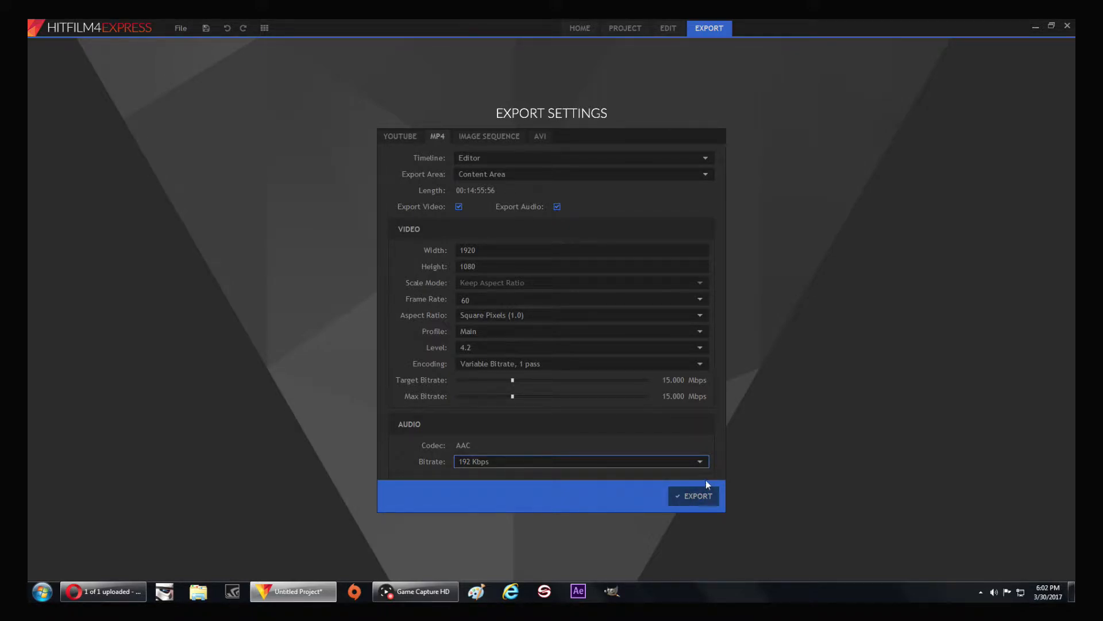
# Start the MP4 export with the Videos folder as the save location
pyautogui.click(685, 502)
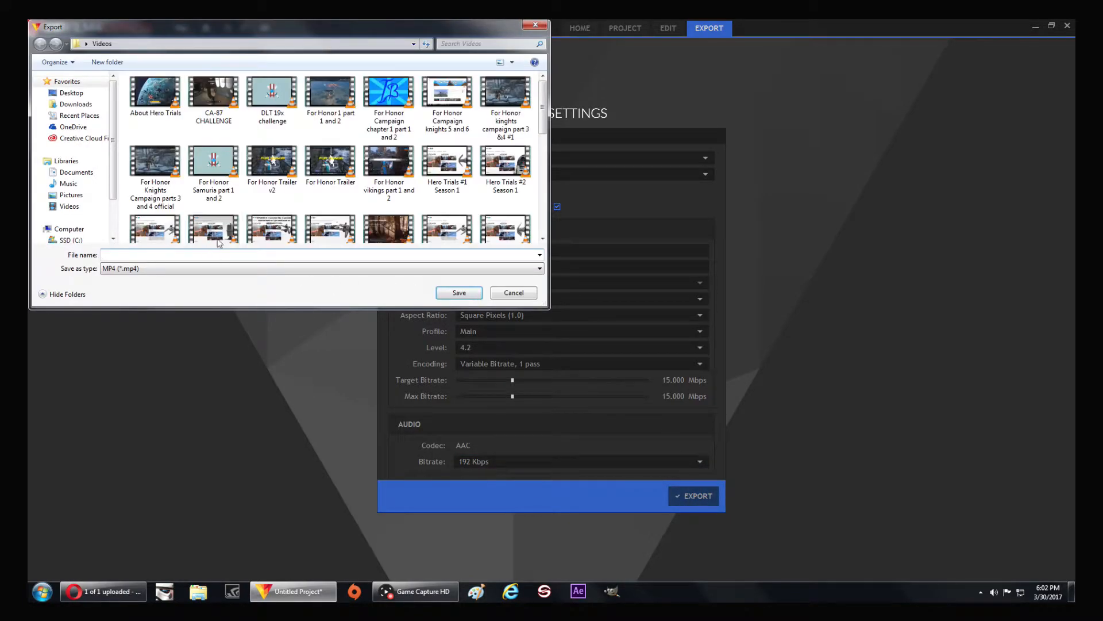
pyautogui.moveTo(441, 25); pyautogui.dragTo(624, 66)
pyautogui.write('cA')
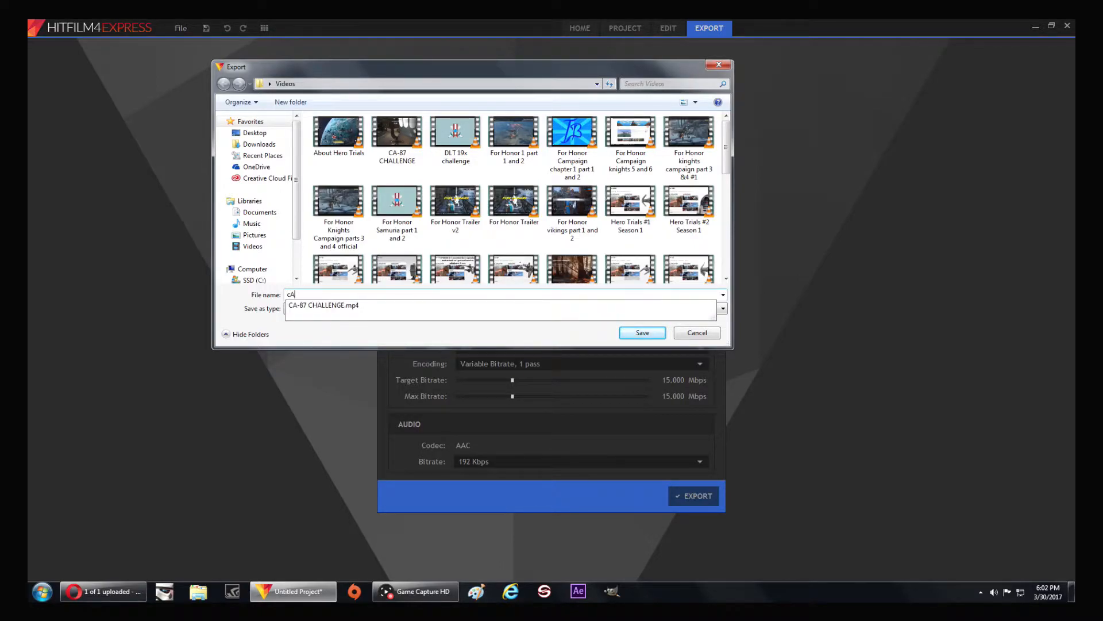
pyautogui.press('BackSpace')
pyautogui.press('BackSpace')
pyautogui.write('Ca-87 chall')
pyautogui.press('BackSpace')
pyautogui.press('BackSpace')
pyautogui.press('BackSpace')
pyautogui.press('BackSpace')
pyautogui.press('BackSpace')
pyautogui.press('BackSpace')
pyautogui.press('BackSpace')
pyautogui.press('BackSpace')
pyautogui.press('BackSpace')
pyautogui.press('BackSpace')
# Name the exported file DT-29 CHALLENGE and save it as an MP4 in the Videos folder to begin rendering
pyautogui.write('DT')
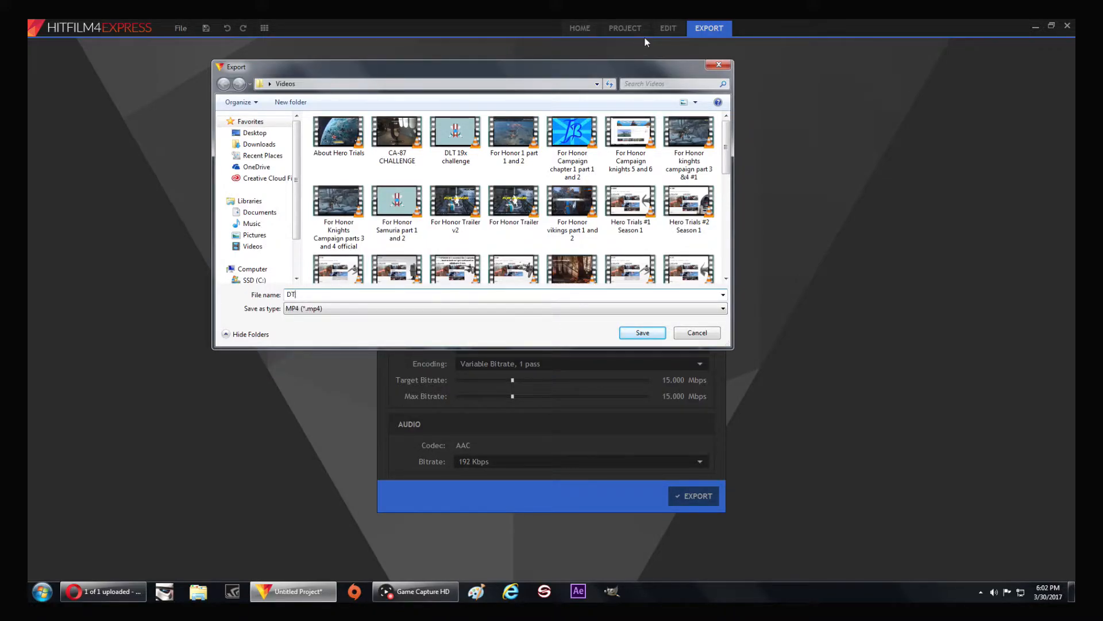
pyautogui.write('-29 CHALLENGE')
pyautogui.moveTo(725, 154); pyautogui.dragTo(749, 152)
pyautogui.click(652, 336)
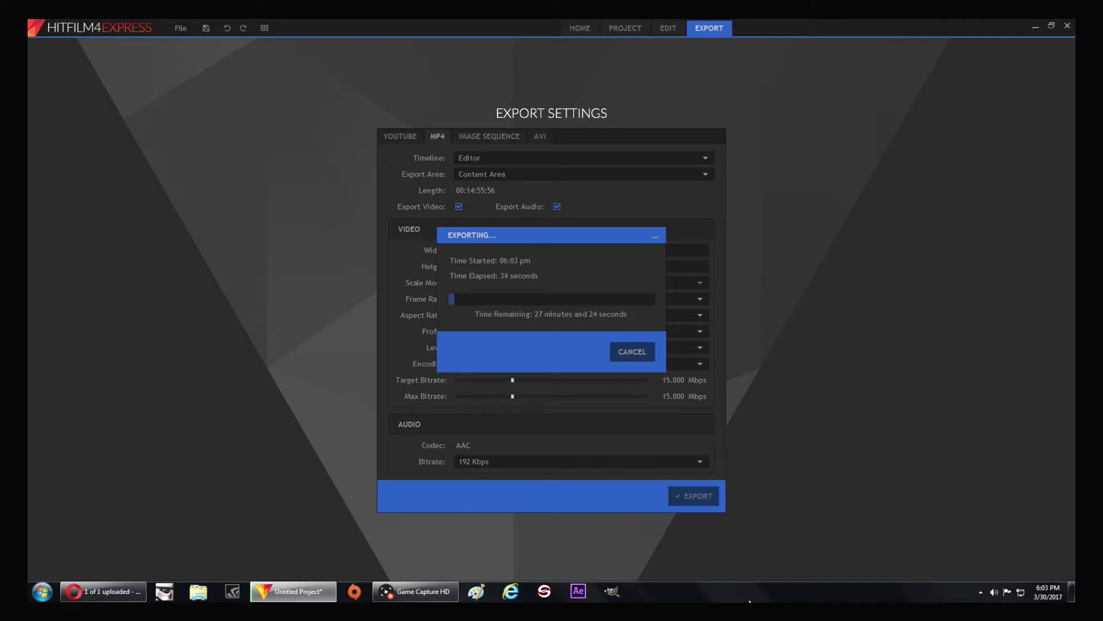
pyautogui.moveTo(444, 598)
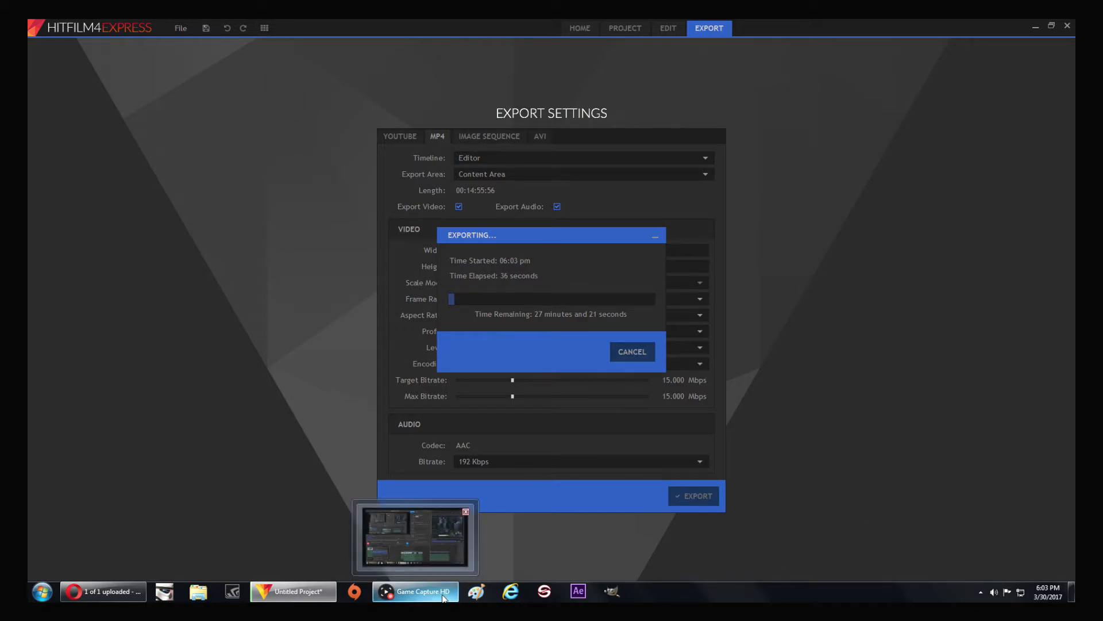